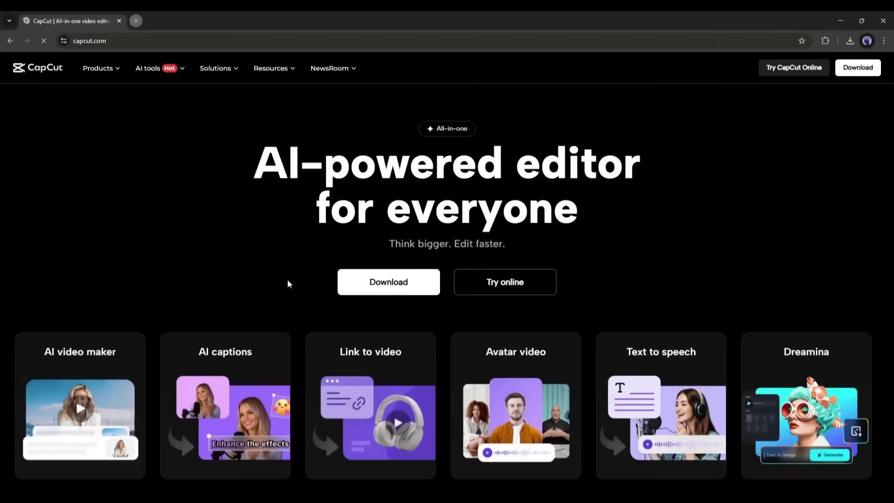
# - Download the CapCut desktop installer from capcut.com and launch the editor to its projects home screen
pyautogui.click(386, 285)
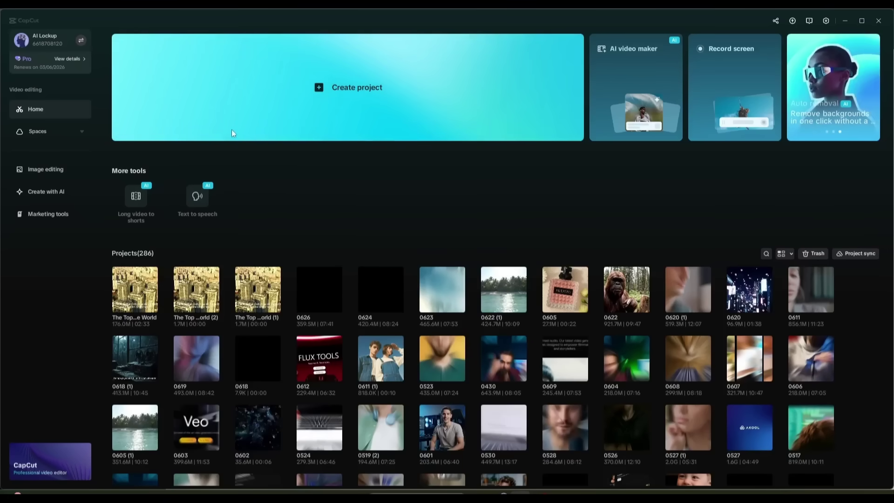
pyautogui.moveTo(132, 200)
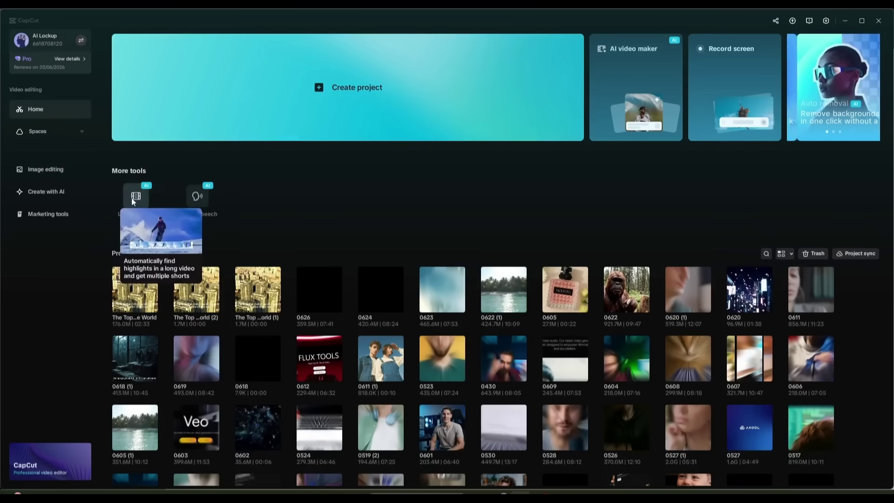
pyautogui.moveTo(199, 195)
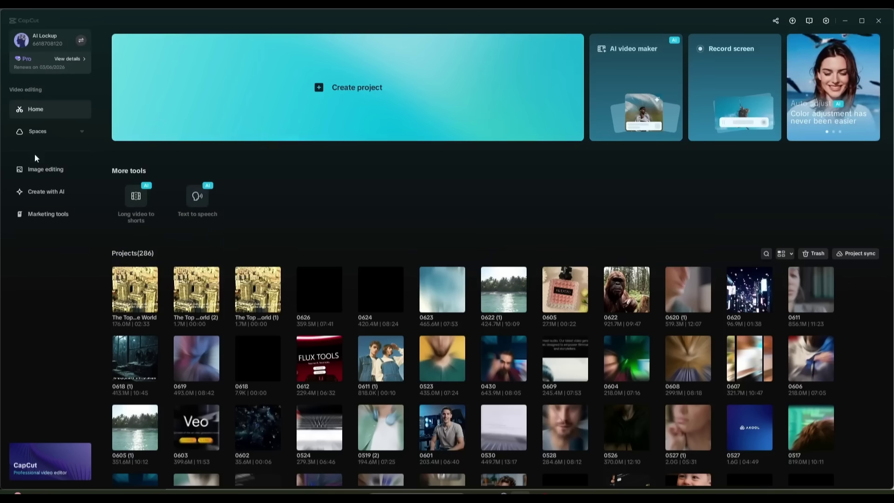
pyautogui.click(36, 170)
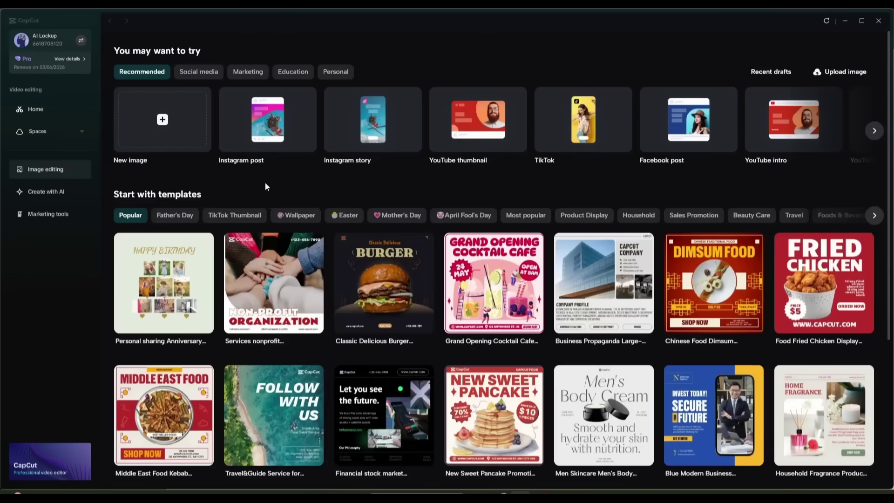
pyautogui.click(55, 192)
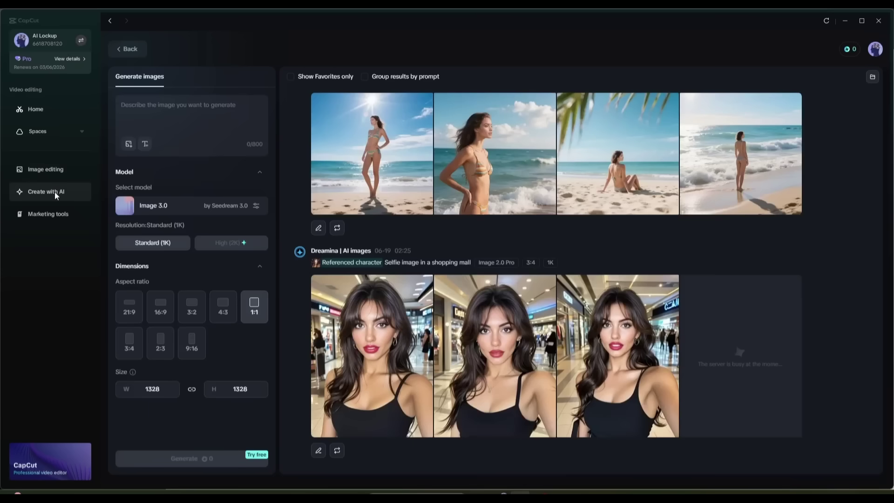
pyautogui.click(124, 50)
pyautogui.click(152, 76)
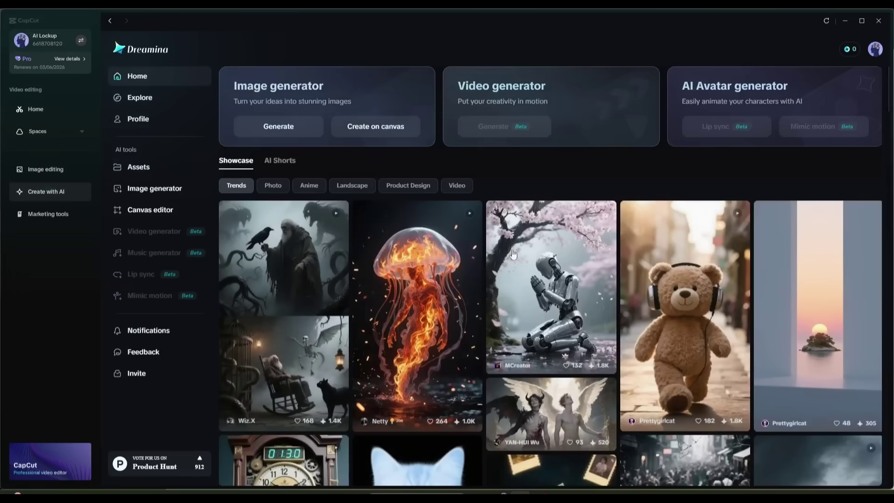
pyautogui.click(33, 214)
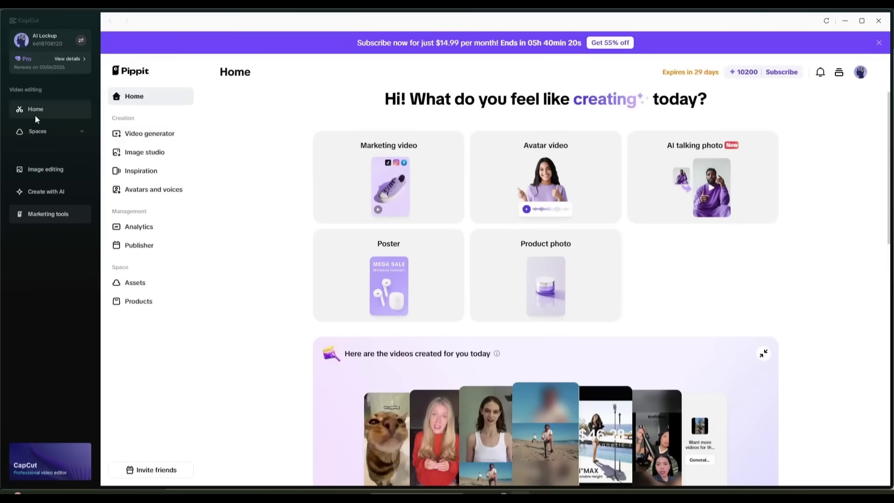
pyautogui.click(40, 115)
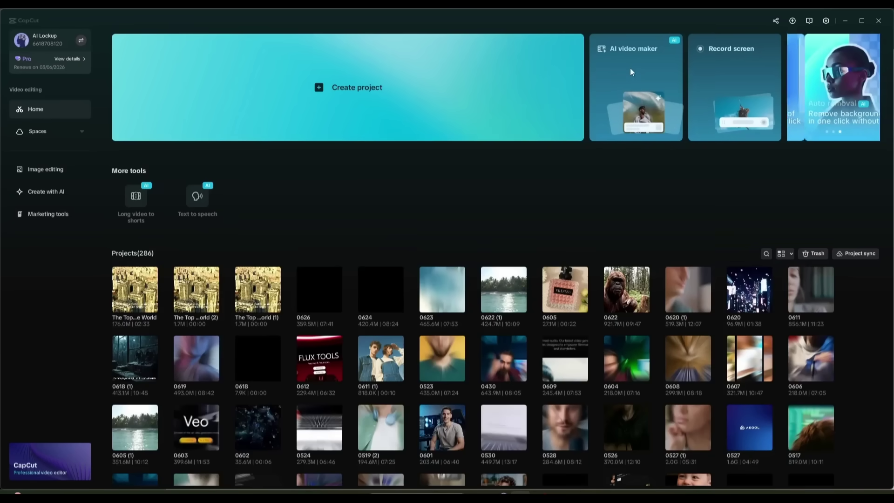
pyautogui.click(827, 20)
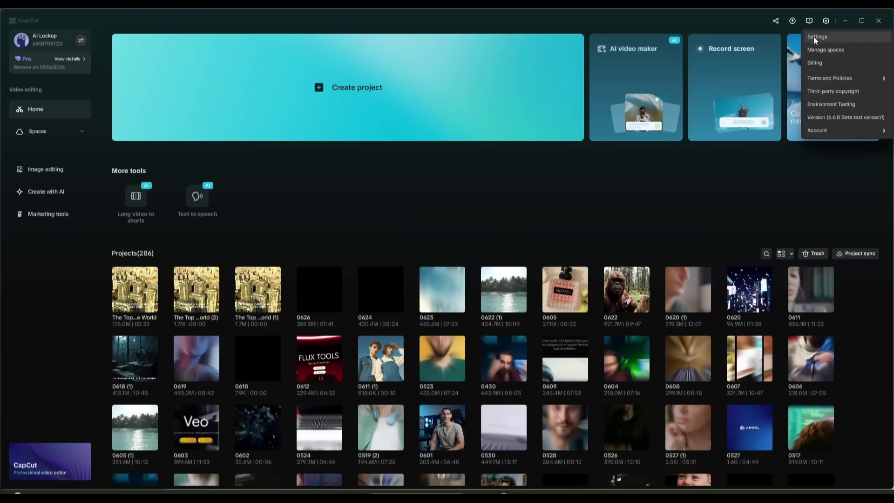
pyautogui.click(827, 118)
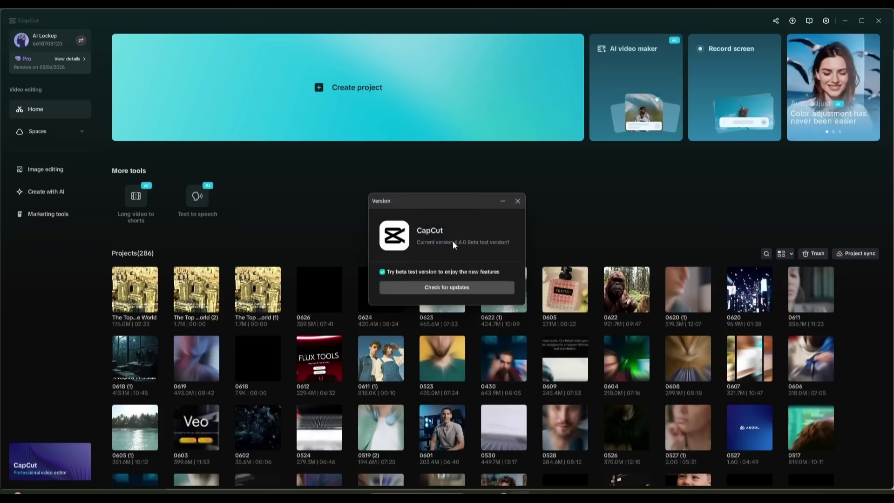
pyautogui.click(518, 200)
# - Open the AI video maker, browse its templates and News category, and start a new project
pyautogui.click(624, 74)
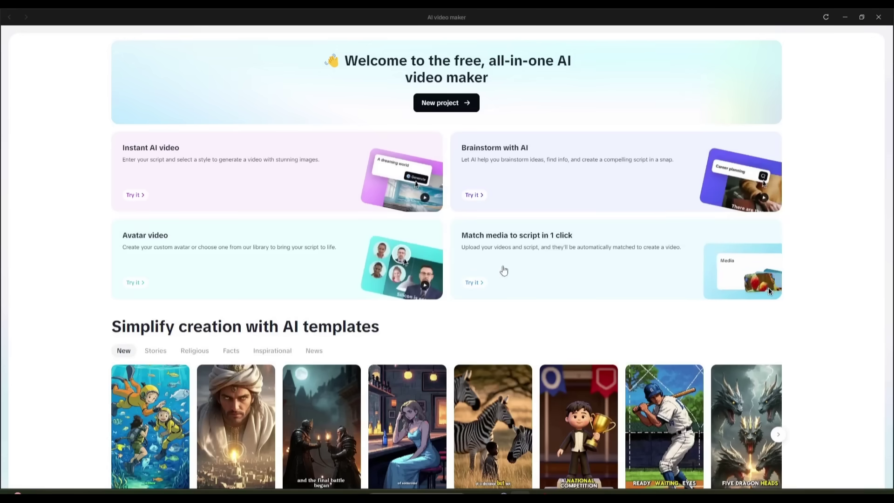
pyautogui.scroll(-5, 224, 345)
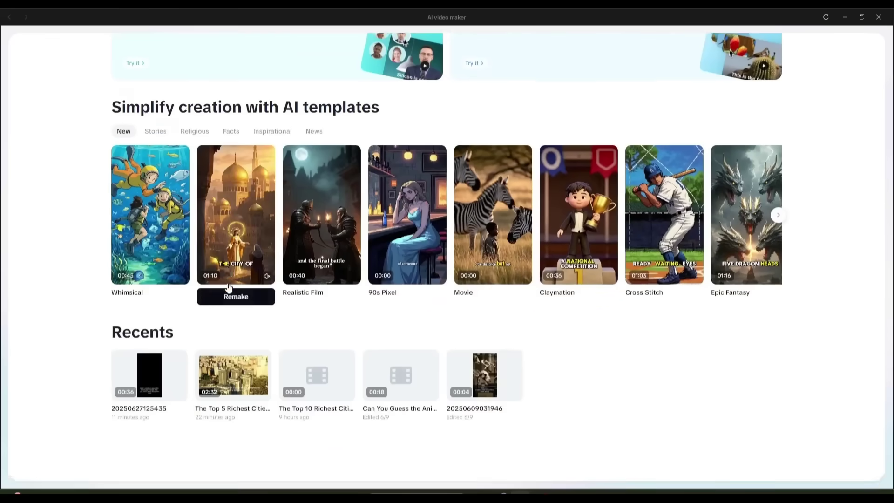
pyautogui.scroll(2, 248, 297)
pyautogui.scroll(1, 248, 297)
pyautogui.click(779, 355)
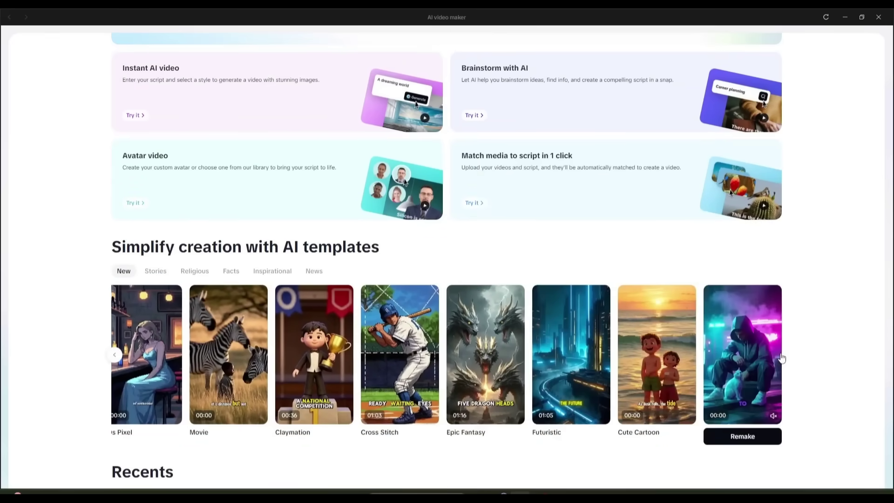
pyautogui.click(312, 272)
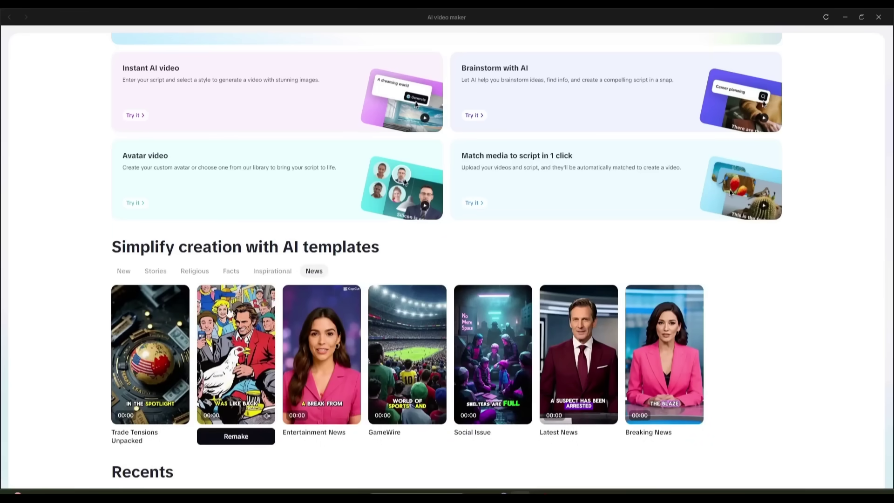
pyautogui.scroll(2, 347, 292)
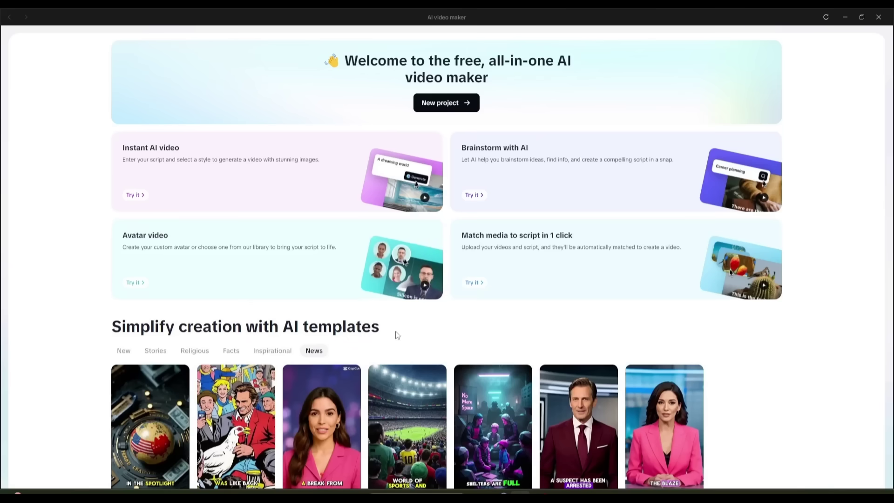
pyautogui.click(432, 104)
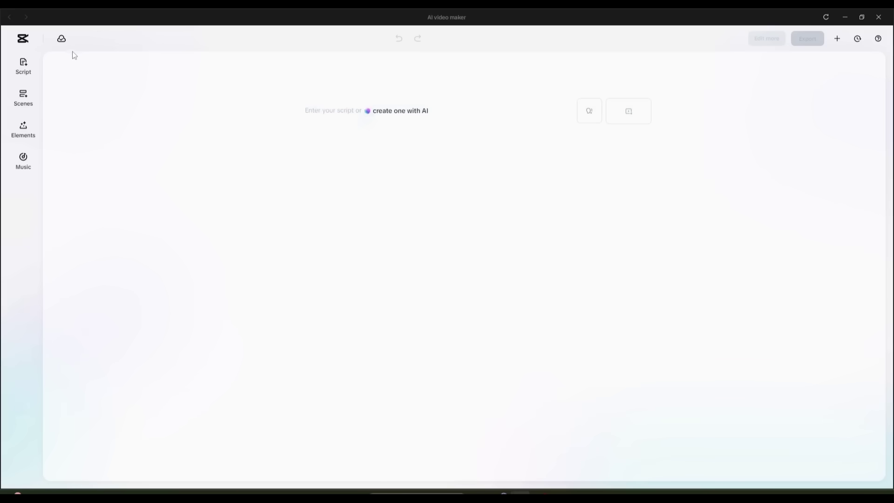
# - In the AI script form, enter the topic 'The Top 5 Richest Cities in the World'
pyautogui.click(23, 67)
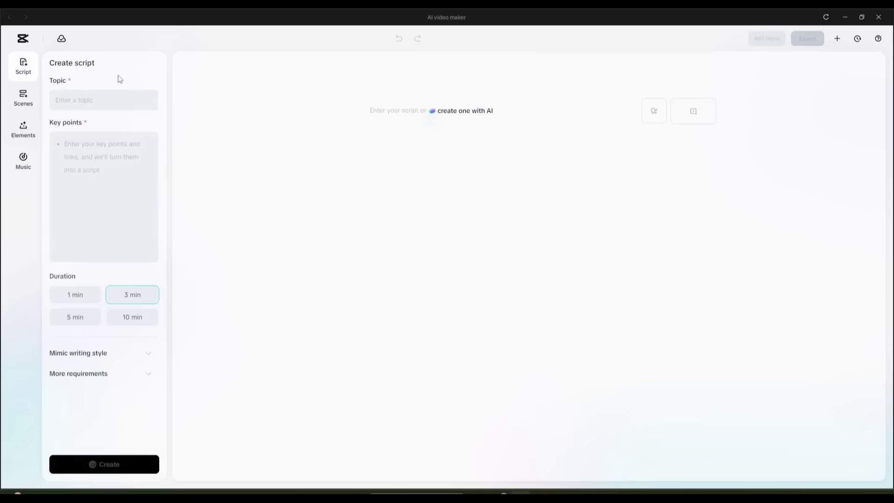
pyautogui.click(23, 68)
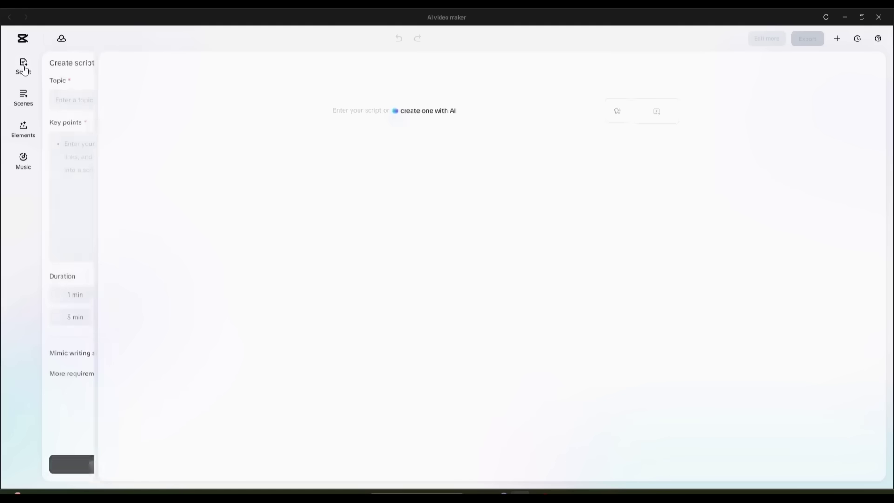
pyautogui.click(405, 117)
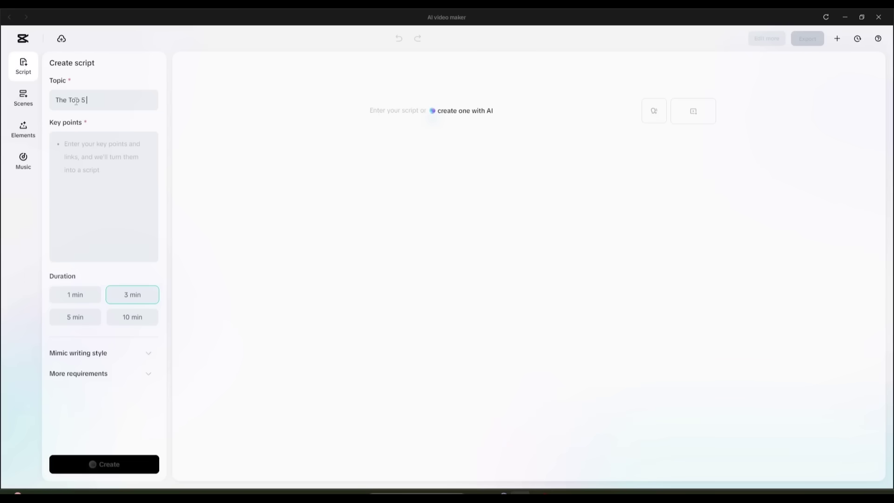
pyautogui.write('in the W')
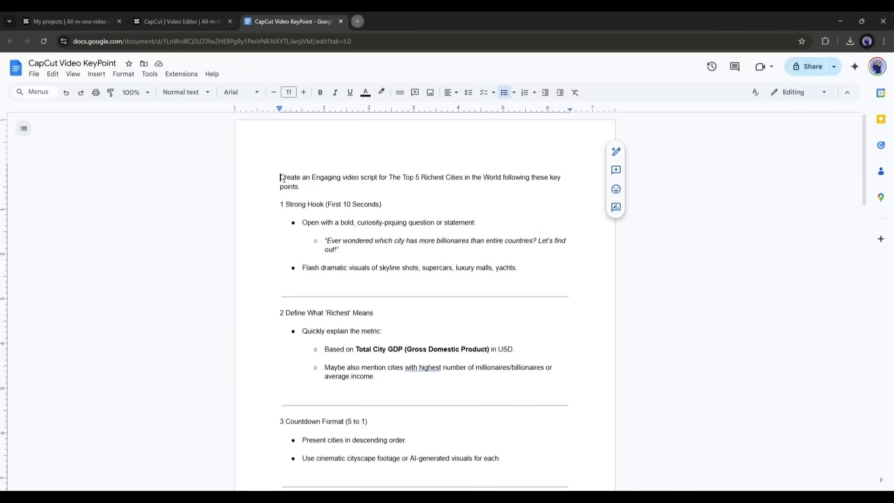
# - Highlight the opening instruction, the 1 Strong Hook heading and the following outline headings in the key-points doc
pyautogui.tripleClick(283, 178)
pyautogui.moveTo(278, 204); pyautogui.dragTo(385, 206)
pyautogui.scroll(-1, 326, 279)
pyautogui.moveTo(280, 266); pyautogui.dragTo(393, 275)
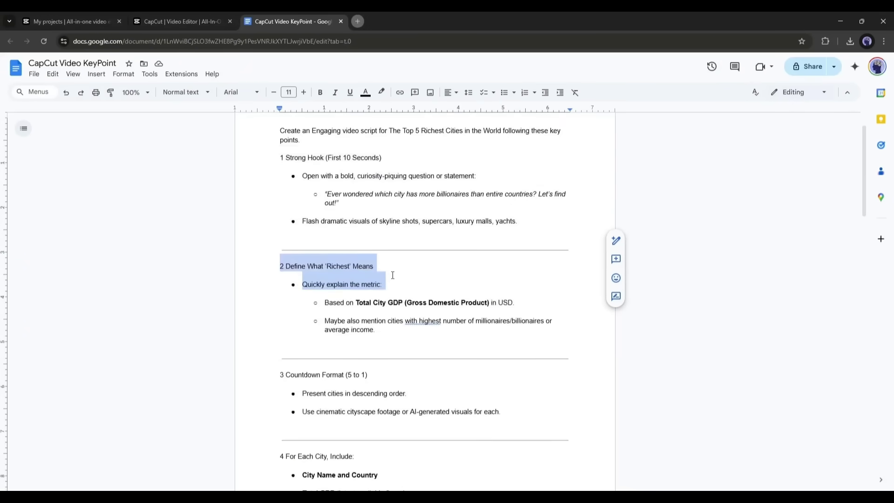
pyautogui.scroll(-2, 392, 276)
pyautogui.moveTo(279, 280); pyautogui.dragTo(390, 283)
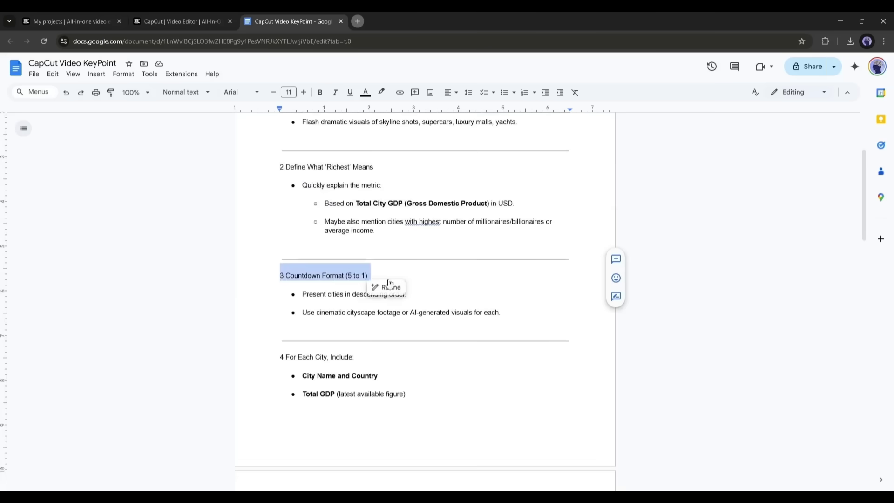
pyautogui.scroll(-1, 390, 282)
pyautogui.moveTo(279, 315); pyautogui.dragTo(371, 317)
# - Highlight the Include Lifestyle Snapshots heading, then select and copy the whole outline and return to CapCut
pyautogui.scroll(-2, 434, 307)
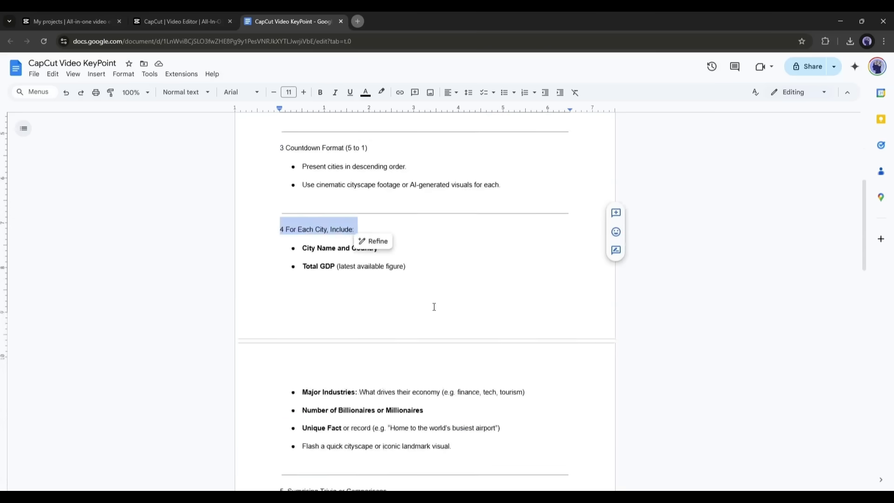
pyautogui.scroll(-3, 420, 303)
pyautogui.scroll(-2, 289, 268)
pyautogui.moveTo(279, 272); pyautogui.dragTo(341, 260)
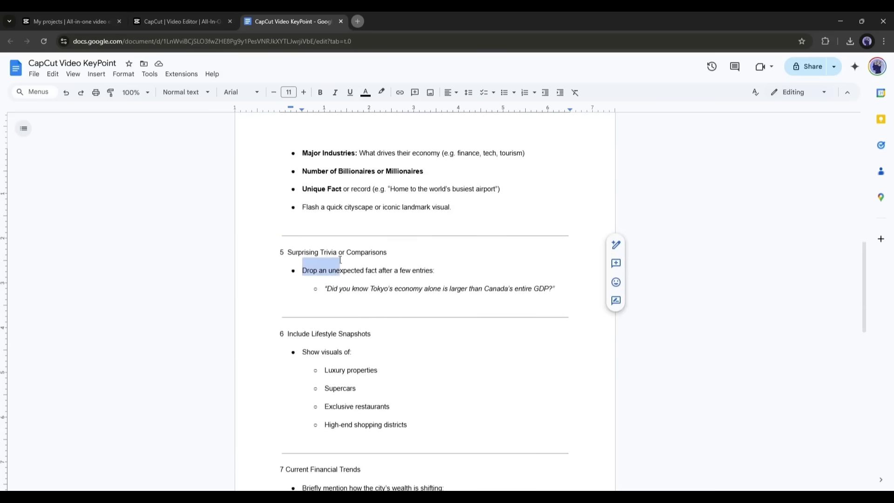
pyautogui.moveTo(259, 332); pyautogui.dragTo(330, 340)
pyautogui.scroll(-12, 298, 321)
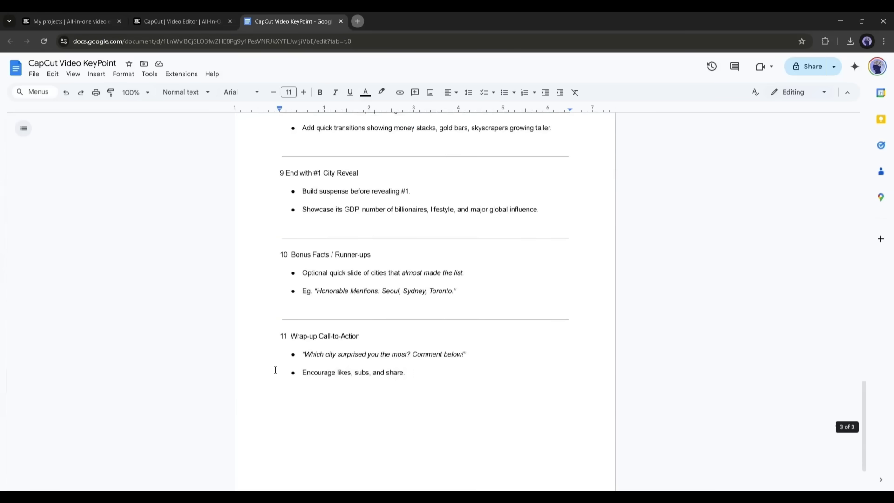
pyautogui.scroll(18, 326, 363)
pyautogui.hotkey('ctrl', 'a')
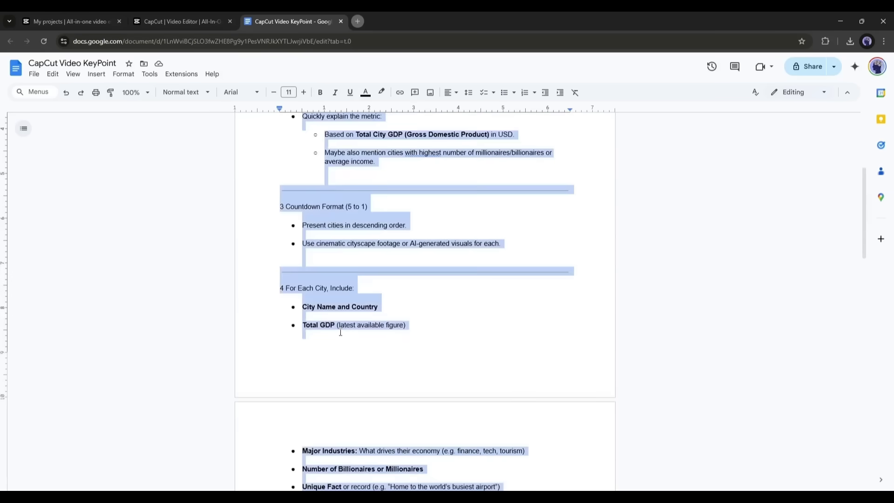
pyautogui.hotkey('alt', 'Tab')
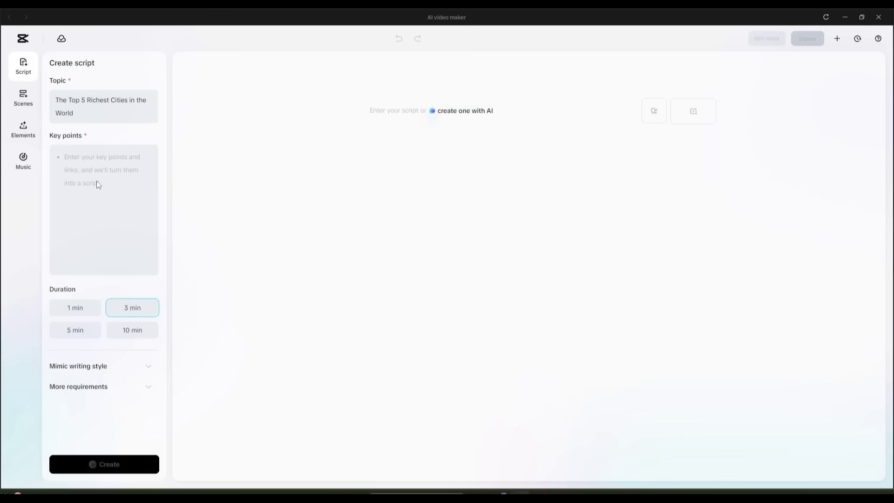
# - Paste the copied outline into Key points and set the script duration to 5 min
pyautogui.click(104, 163)
pyautogui.hotkey('ctrl', 'v')
pyautogui.click(75, 307)
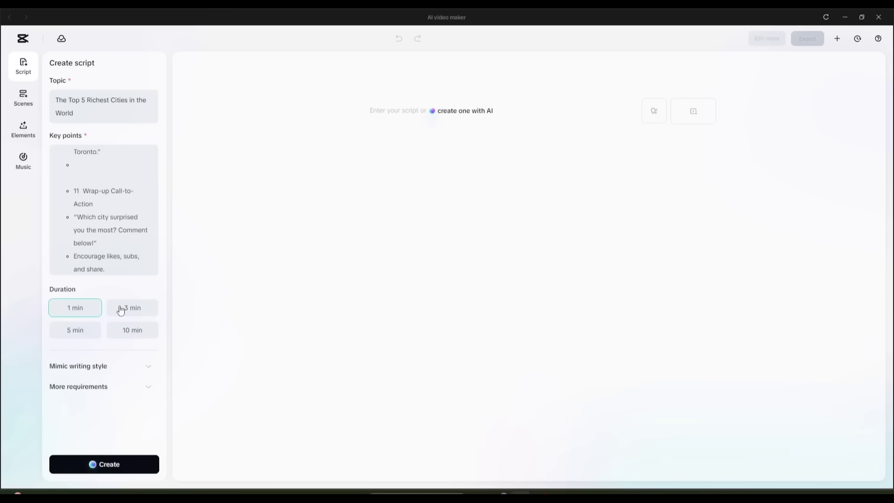
pyautogui.click(122, 309)
pyautogui.click(135, 331)
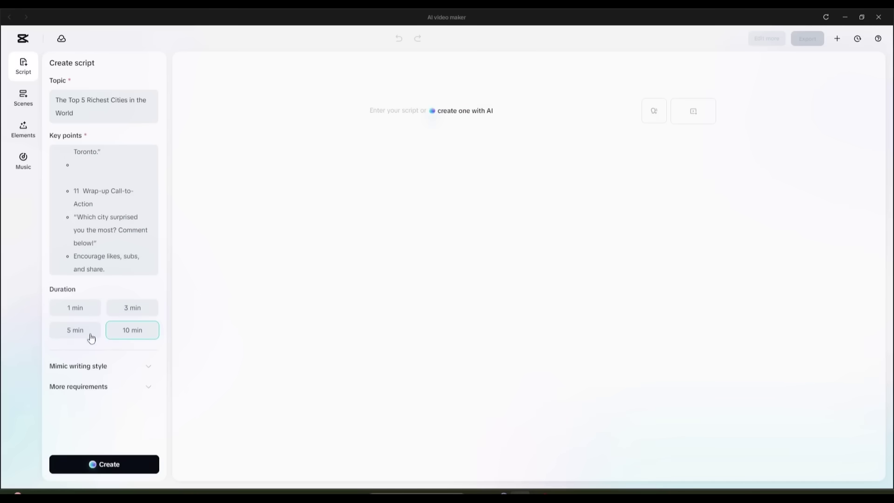
pyautogui.click(76, 331)
# - Mimic the writing style extracted from the uploaded TalkingPhoto video
pyautogui.click(89, 368)
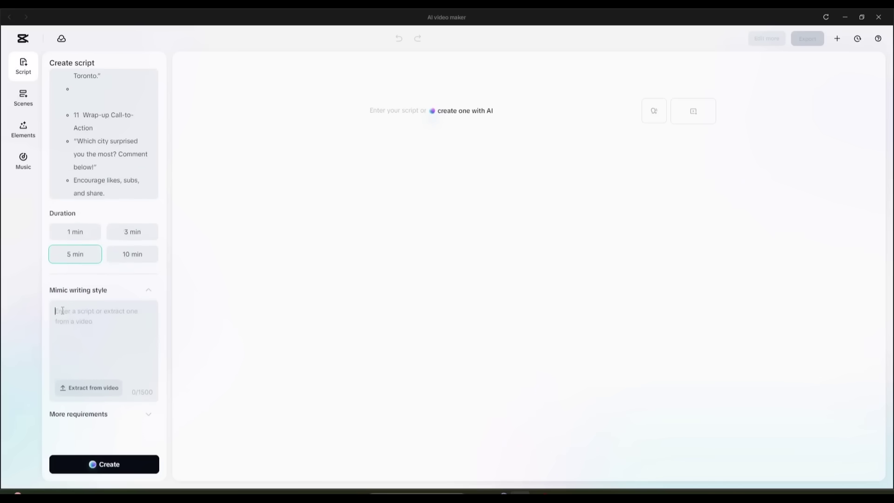
pyautogui.click(74, 387)
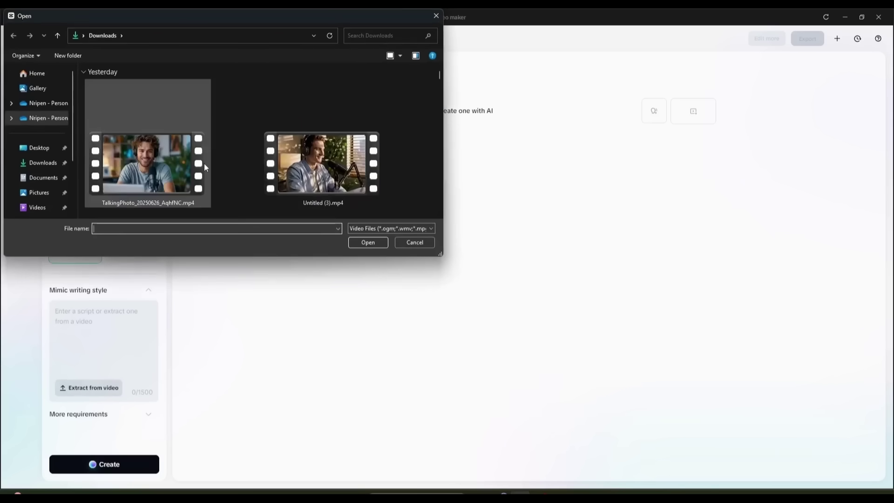
pyautogui.doubleClick(174, 157)
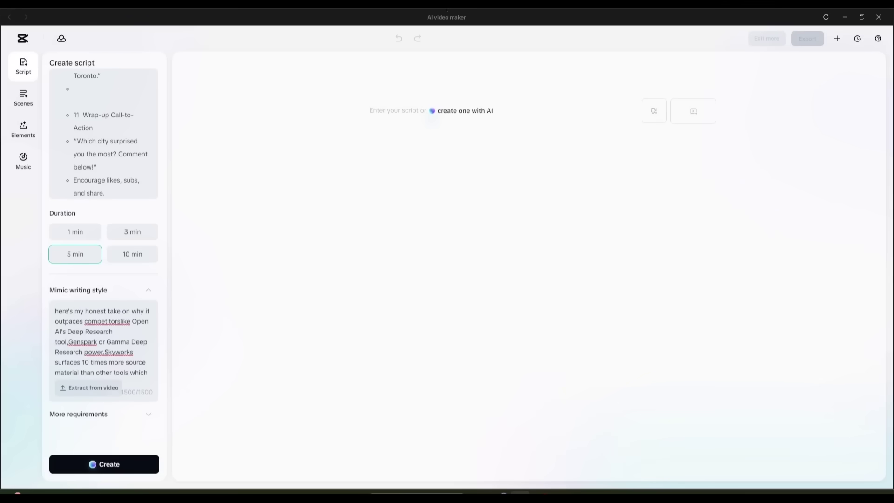
# - Add the requirement 'In the first 10 Second use a paced hook that will engage the audience'
pyautogui.scroll(-10, 128, 364)
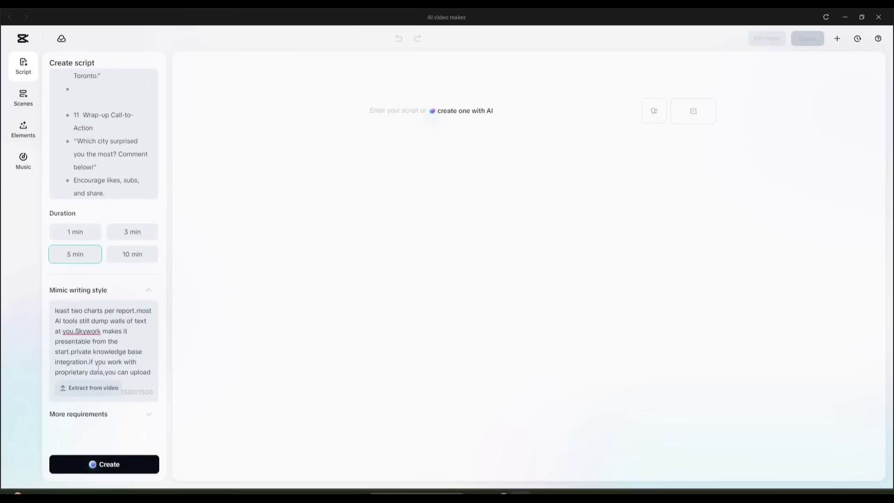
pyautogui.scroll(-1, 98, 368)
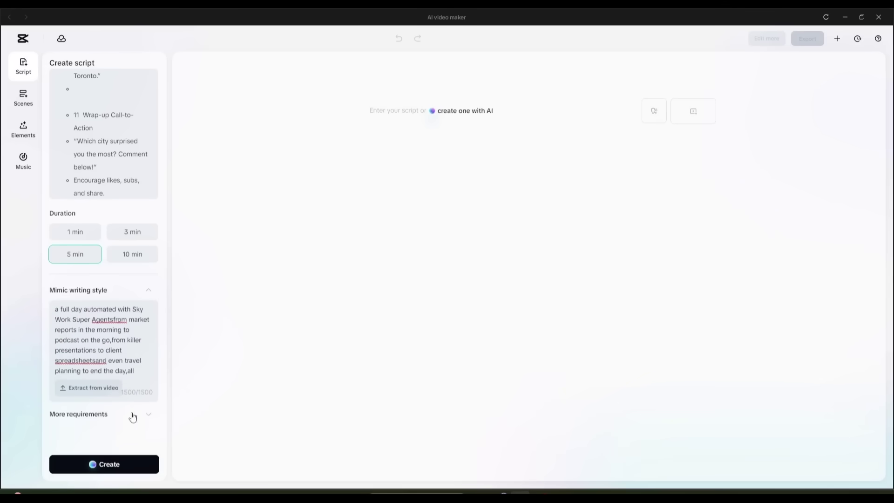
pyautogui.click(148, 414)
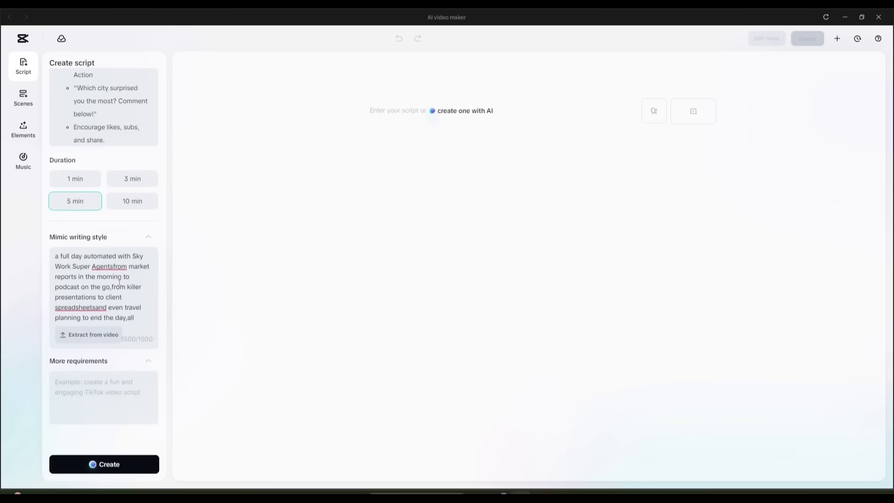
pyautogui.click(124, 374)
pyautogui.write('In the first')
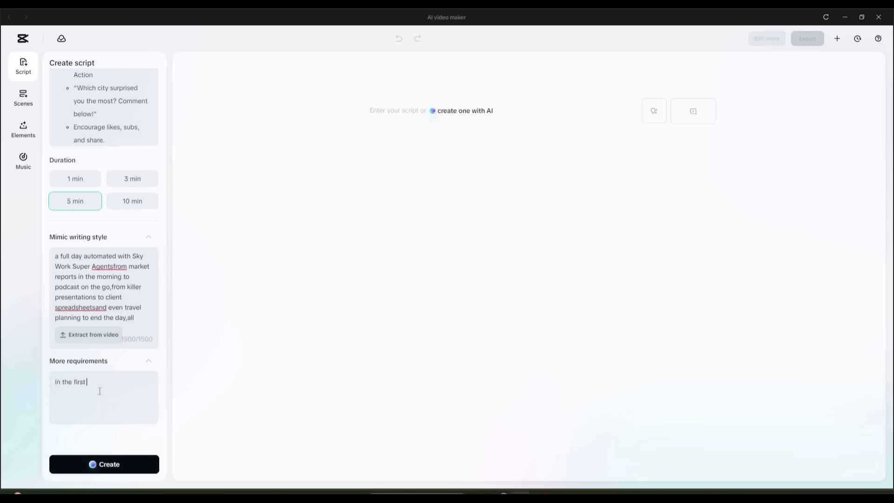
pyautogui.write(' 10 Second use a paced hook that will engag')
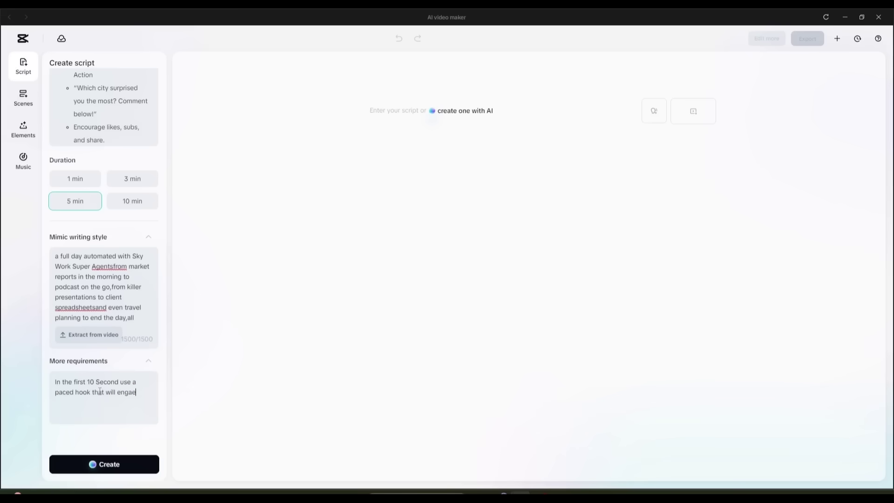
pyautogui.write('e the audience')
pyautogui.scroll(5, 125, 242)
pyautogui.scroll(-8, 120, 121)
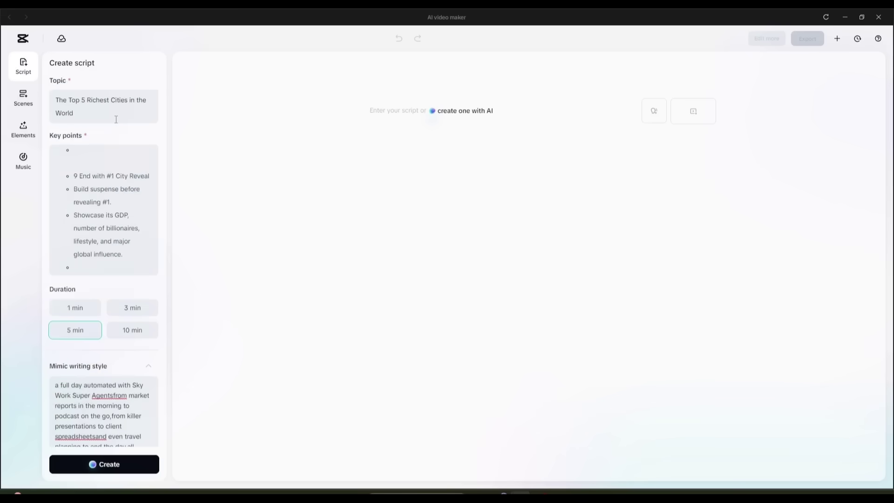
# - Generate the script from these settings, review it, and discard the extra empty paragraph
pyautogui.click(93, 461)
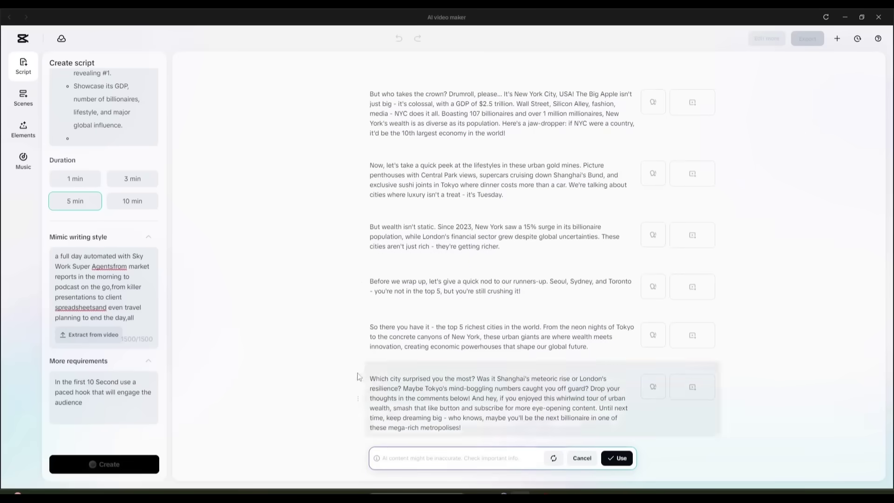
pyautogui.scroll(3, 459, 296)
pyautogui.scroll(-2, 455, 314)
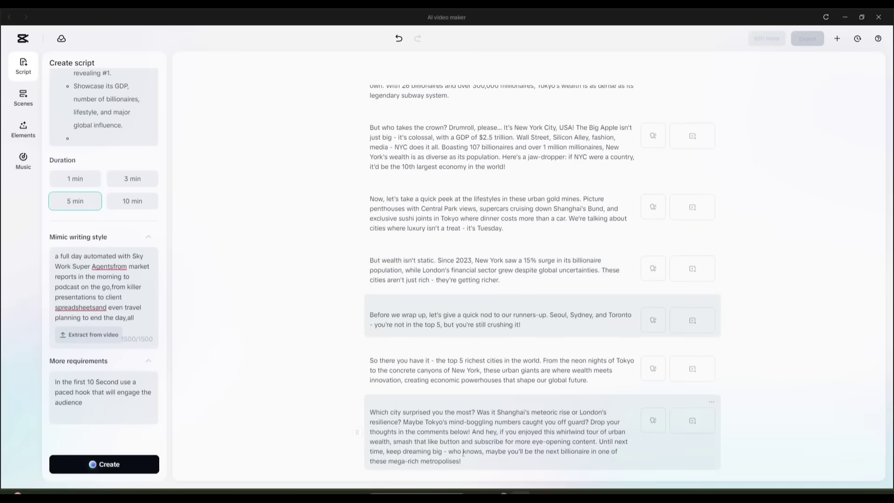
pyautogui.scroll(8, 454, 371)
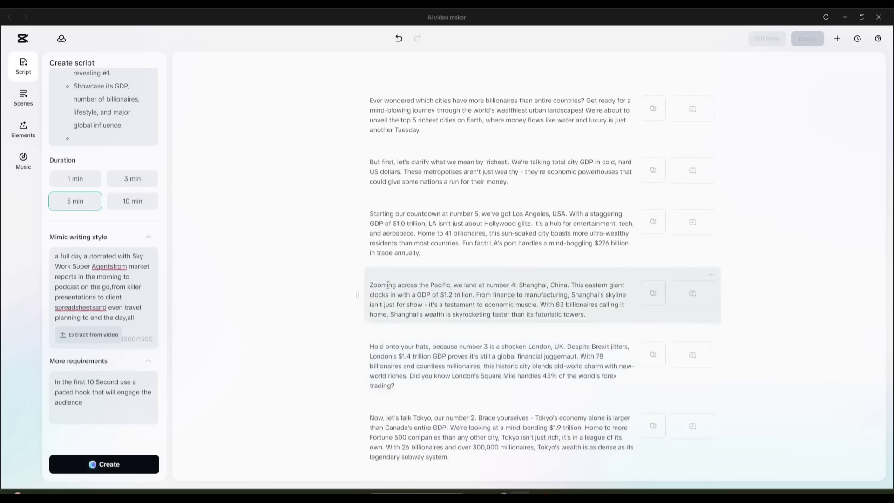
pyautogui.scroll(-8, 443, 419)
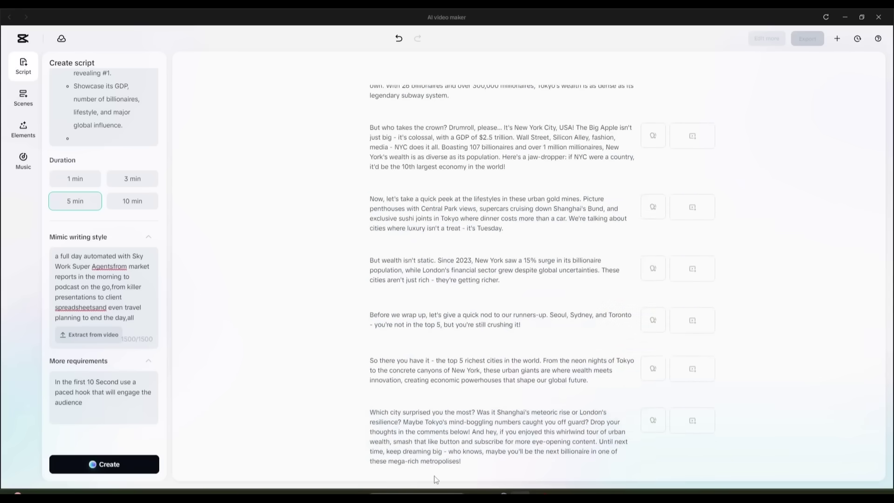
pyautogui.click(439, 474)
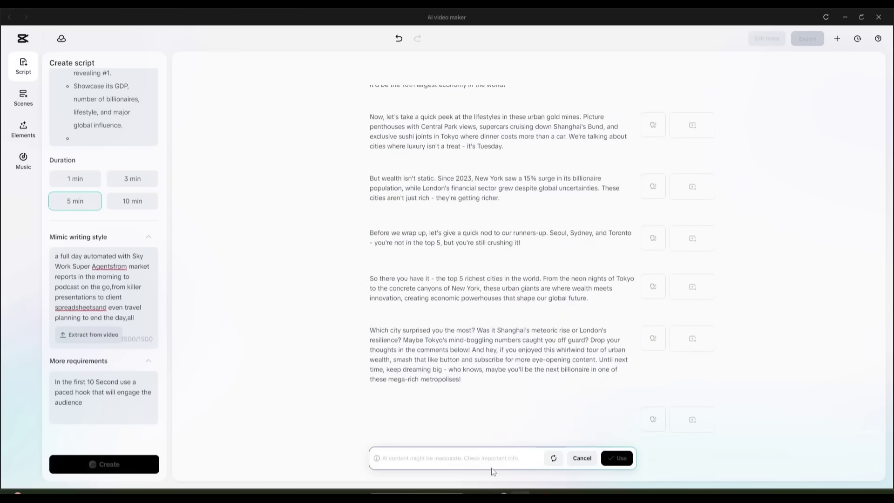
pyautogui.click(581, 459)
pyautogui.scroll(10, 605, 396)
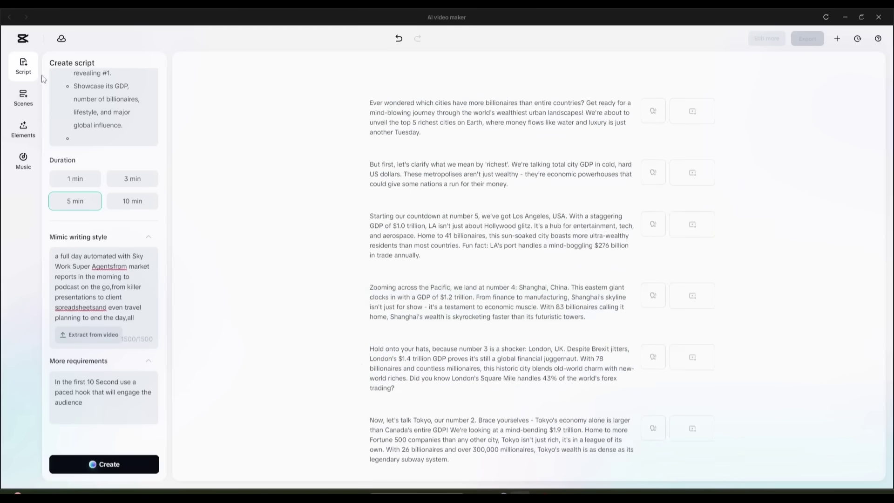
# - Open the Scenes panel and scroll through the recommended presenter avatars
pyautogui.click(23, 97)
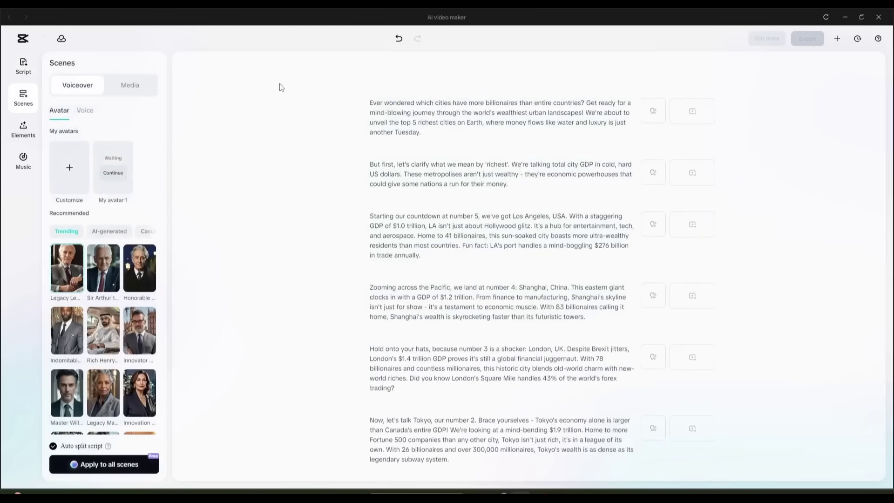
pyautogui.scroll(-6, 68, 326)
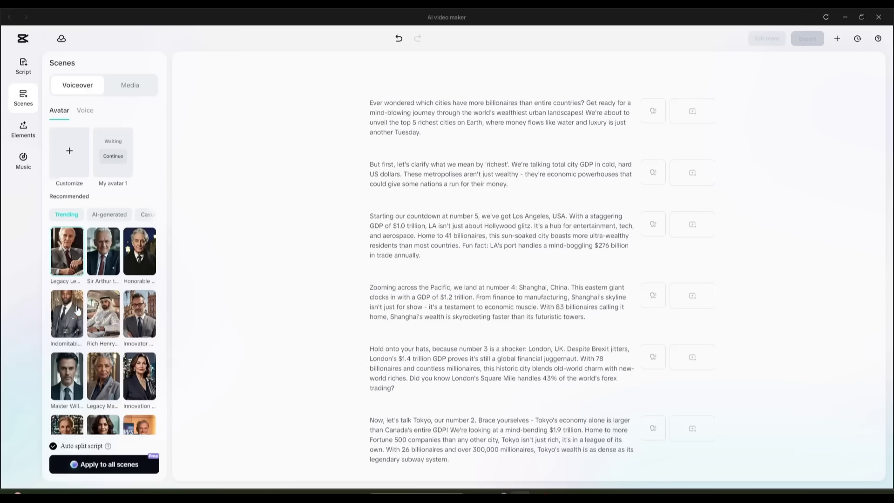
pyautogui.scroll(-10, 68, 336)
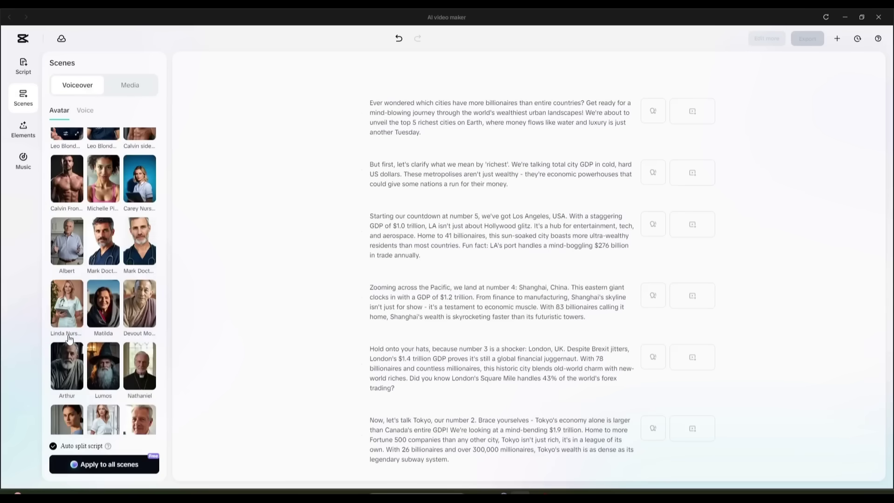
pyautogui.scroll(-6, 69, 339)
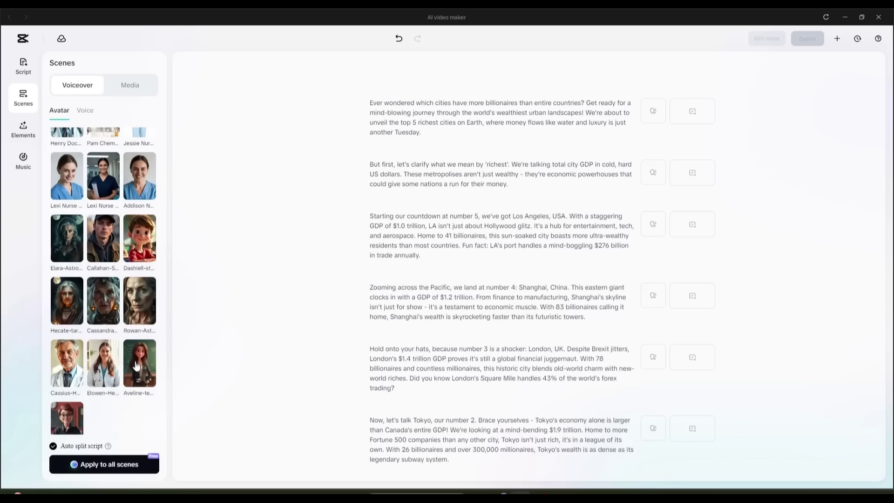
pyautogui.scroll(15, 125, 303)
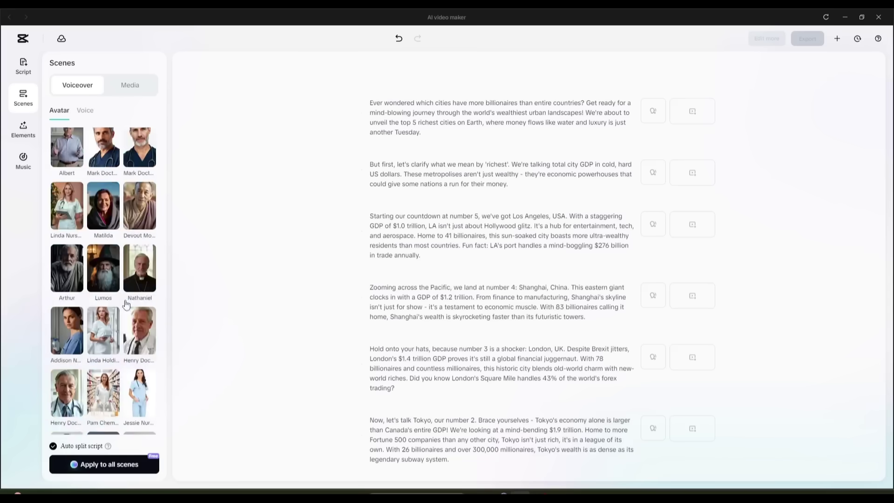
pyautogui.scroll(3, 63, 287)
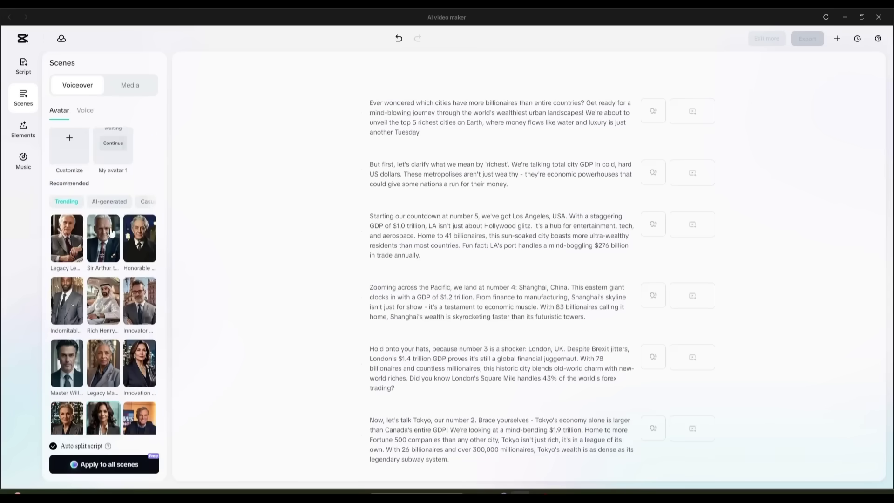
# - Decline the custom voice setup, filter voices to English, preview a narrator, and pick Rebecca
pyautogui.click(85, 114)
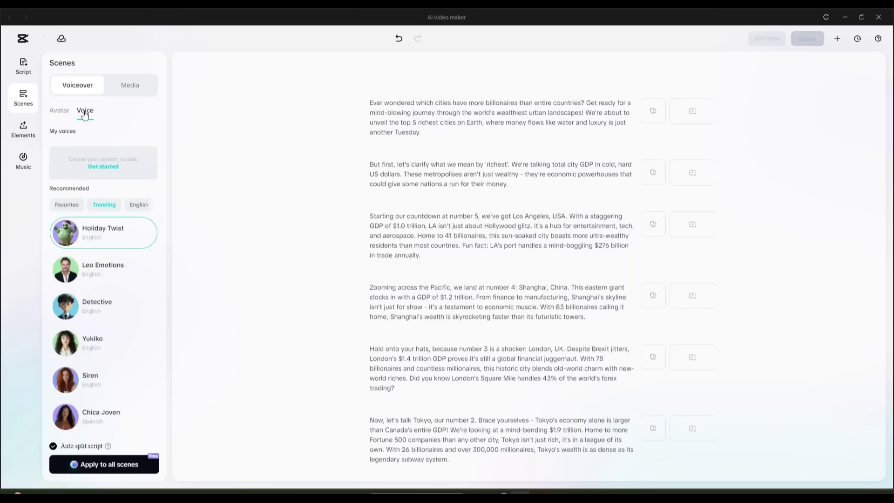
pyautogui.click(108, 167)
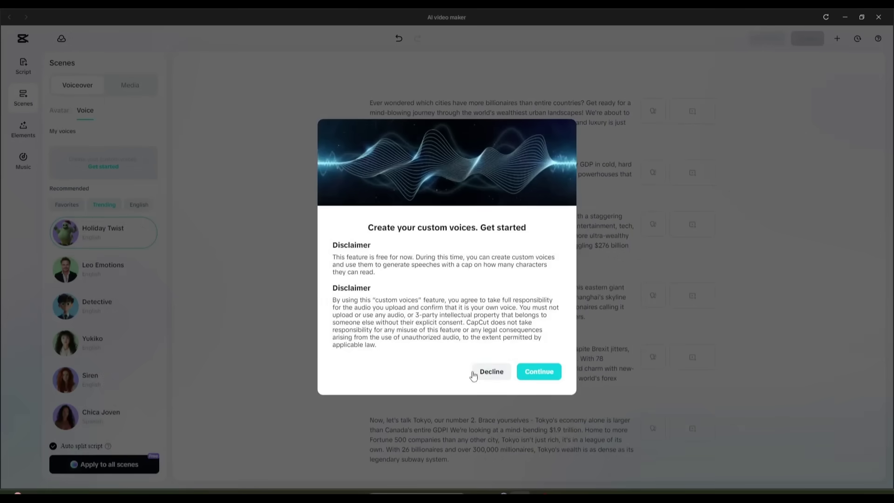
pyautogui.click(497, 378)
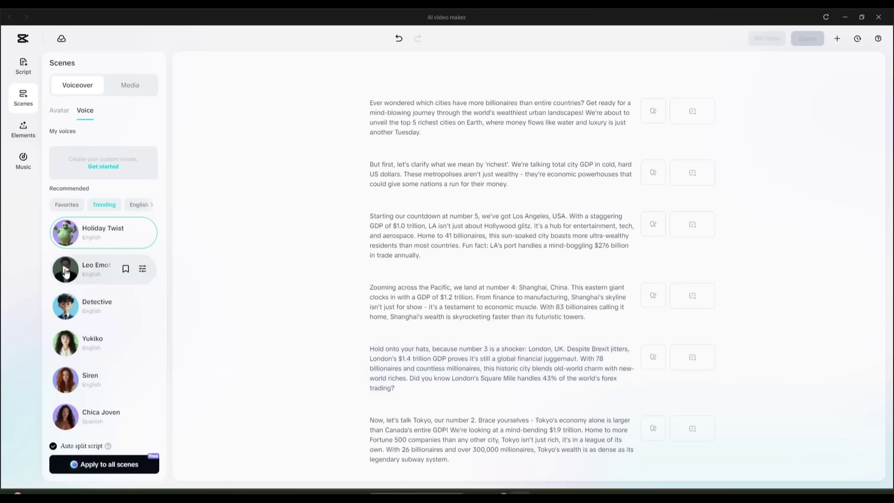
pyautogui.click(139, 204)
pyautogui.scroll(-2, 66, 326)
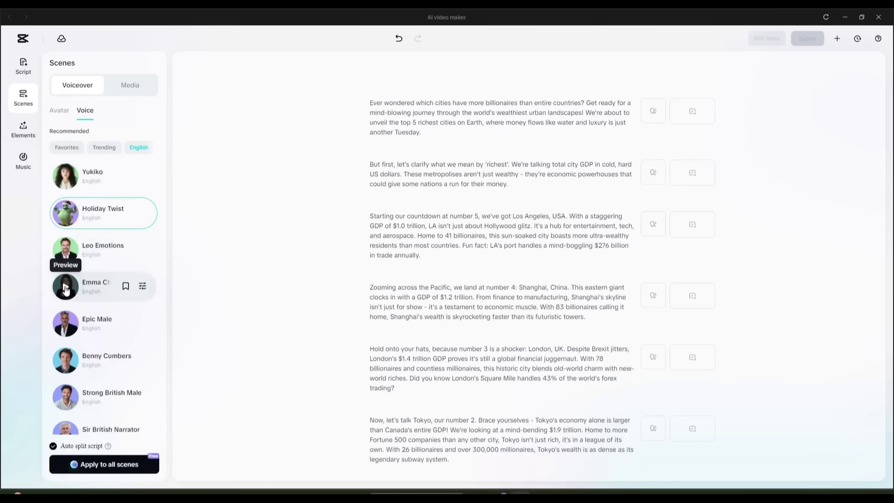
pyautogui.scroll(-5, 65, 326)
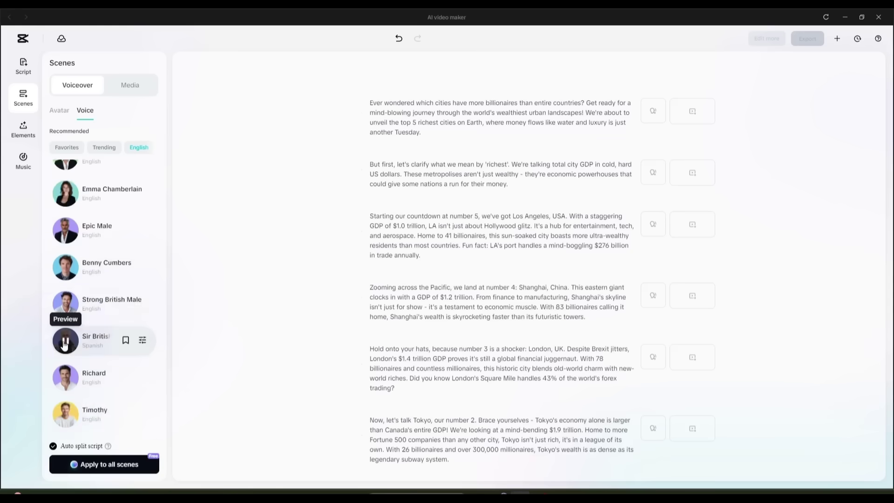
pyautogui.click(65, 366)
pyautogui.scroll(-10, 65, 335)
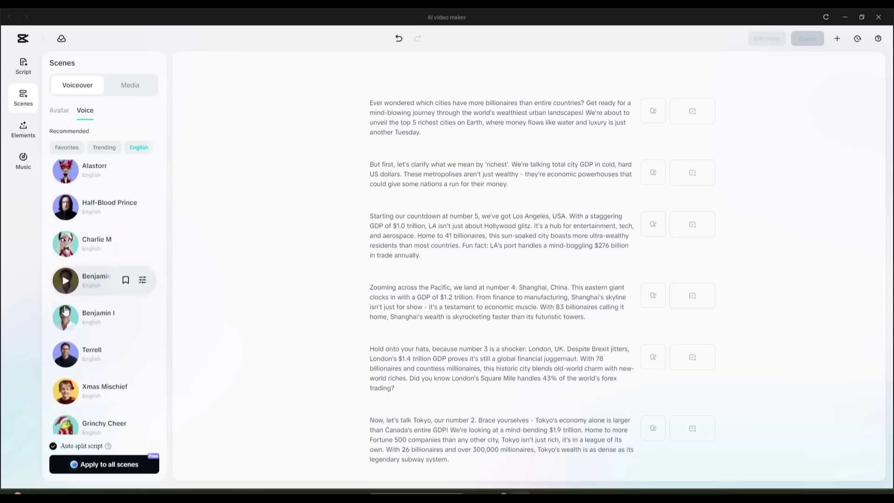
pyautogui.scroll(10, 64, 304)
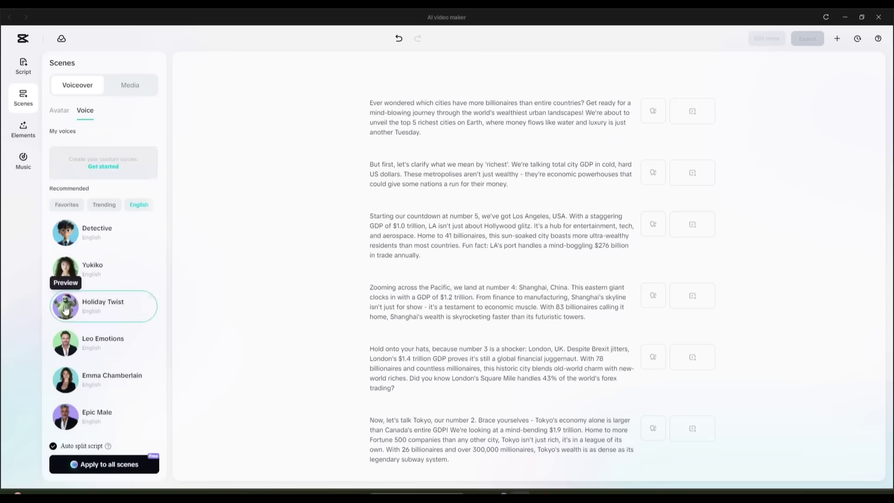
pyautogui.scroll(-5, 69, 326)
pyautogui.click(122, 395)
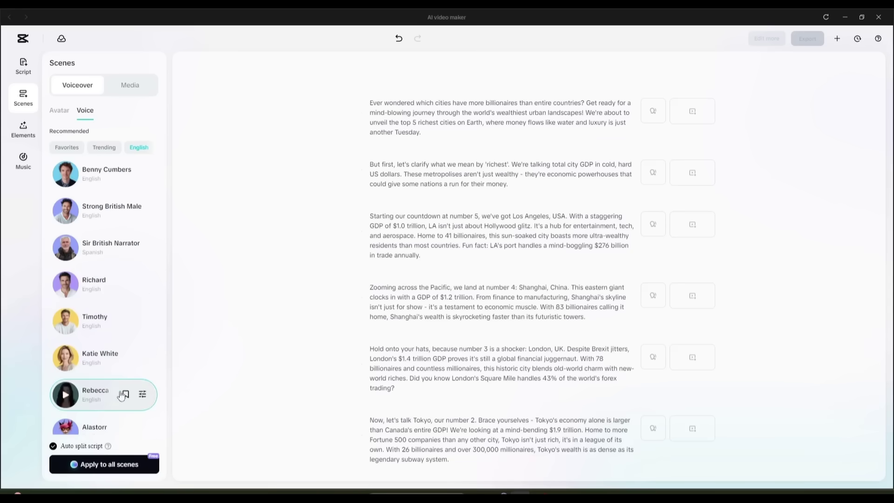
# - Apply Rebecca's voice to all scenes and let the voiceover generation finish
pyautogui.click(120, 476)
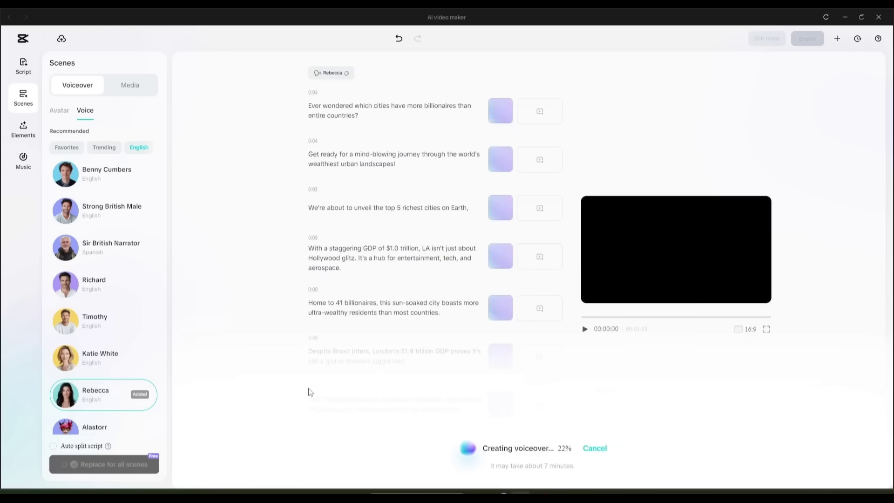
pyautogui.scroll(-15, 379, 178)
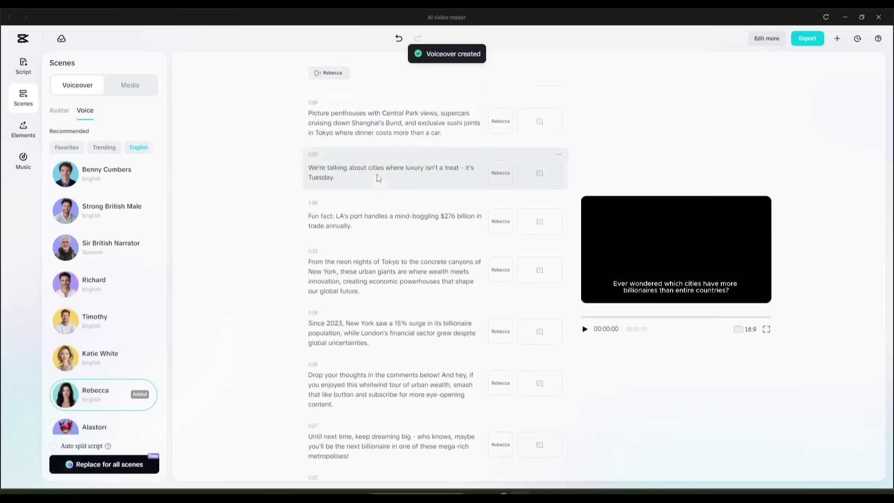
pyautogui.scroll(-10, 379, 179)
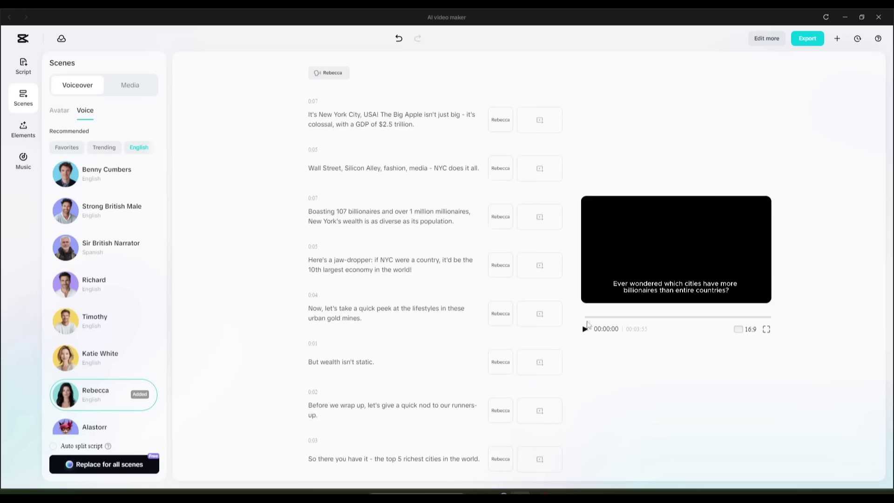
pyautogui.click(586, 329)
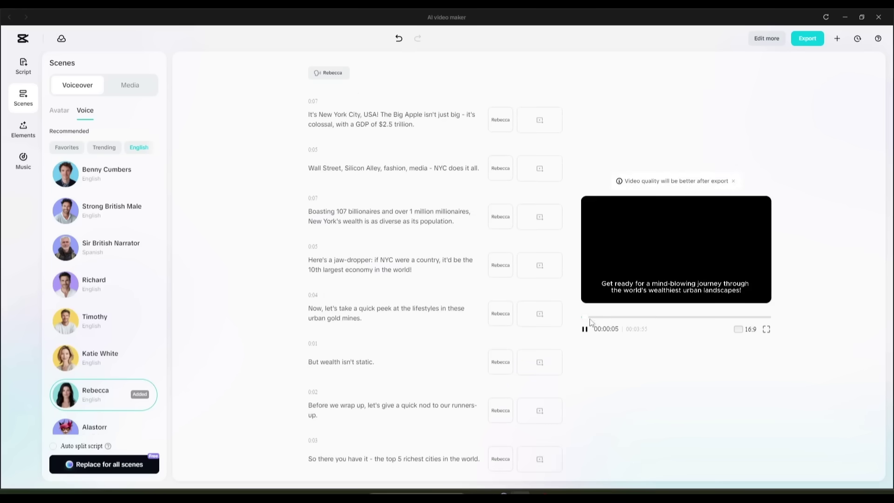
pyautogui.scroll(10, 409, 244)
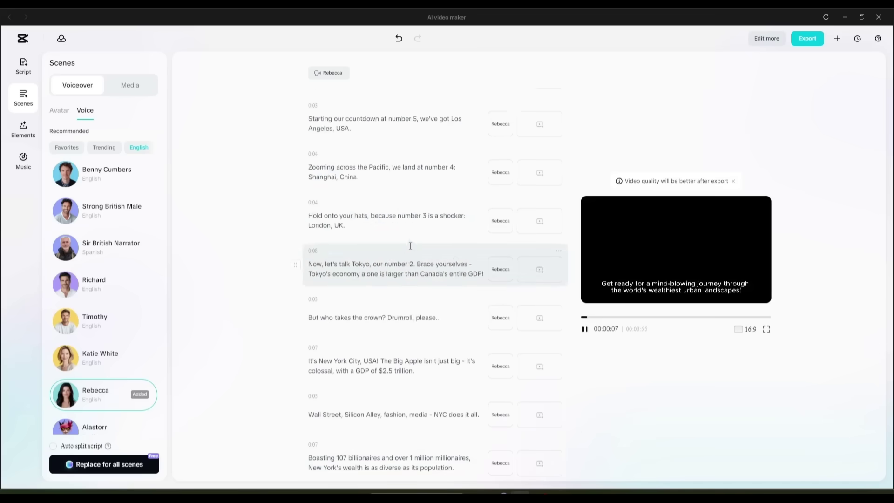
pyautogui.scroll(6, 410, 250)
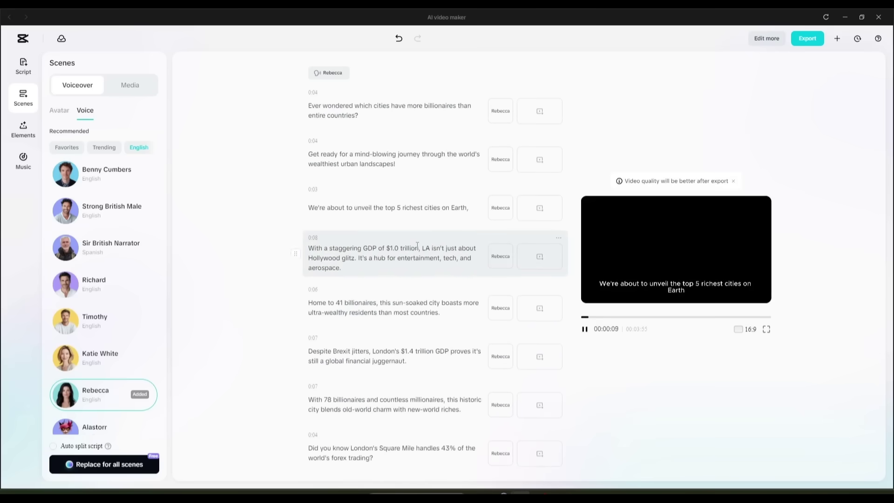
pyautogui.click(585, 330)
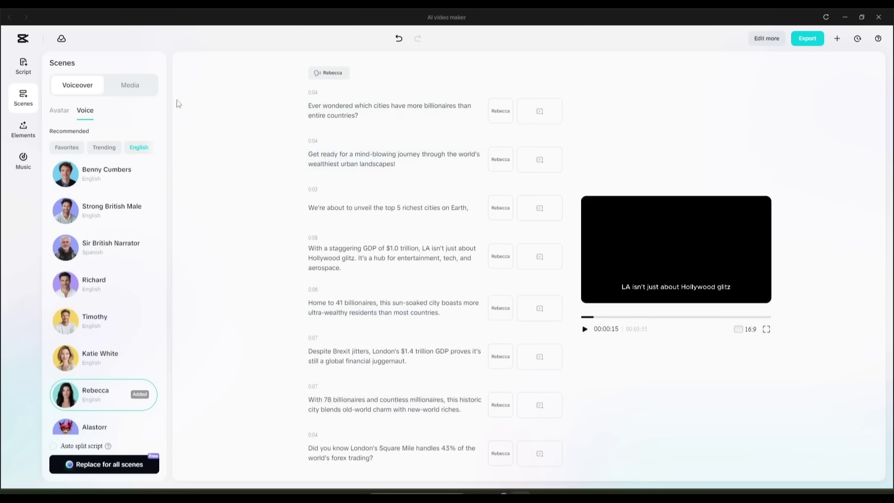
# - Open the scenes' Media options and look through the Generate AI media and Your media choices
pyautogui.click(127, 93)
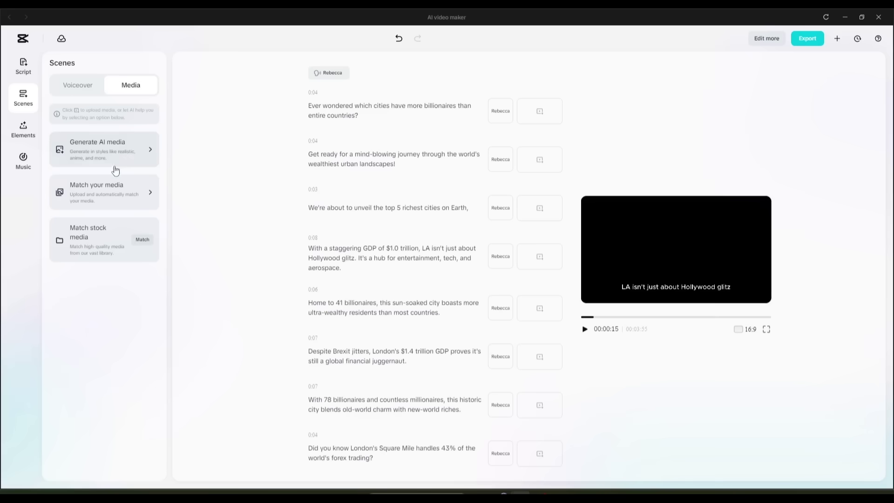
pyautogui.click(92, 148)
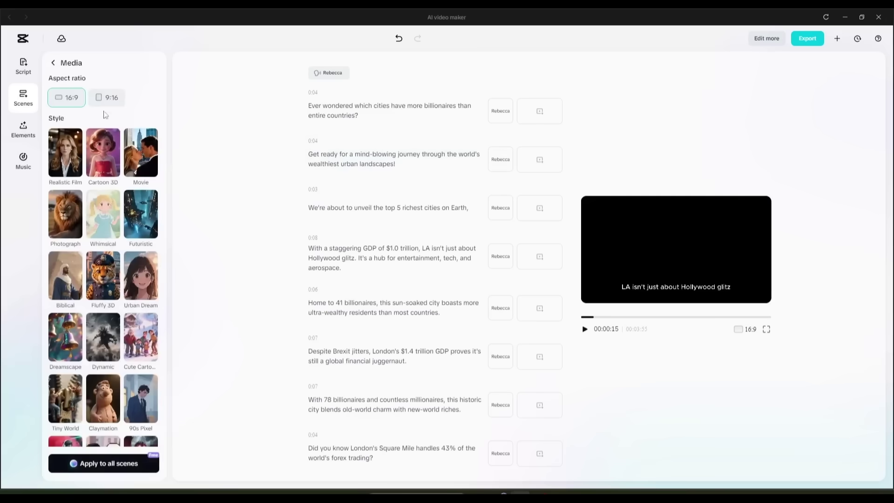
pyautogui.click(56, 64)
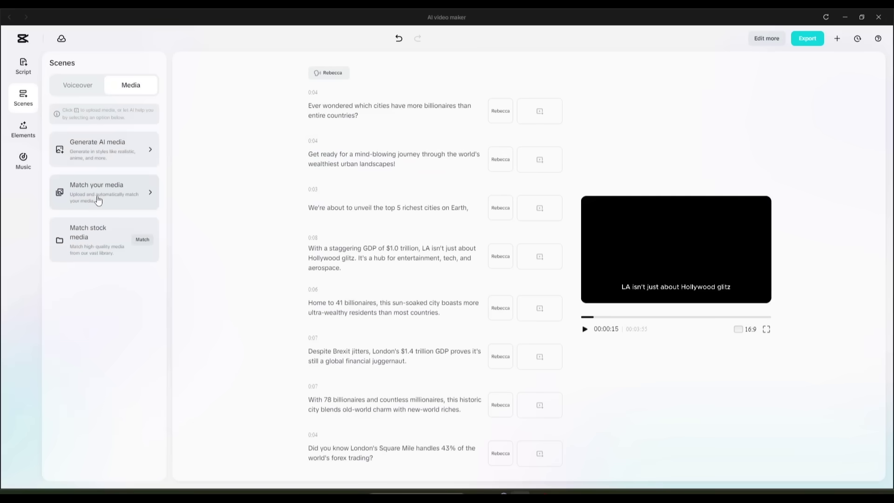
pyautogui.click(89, 198)
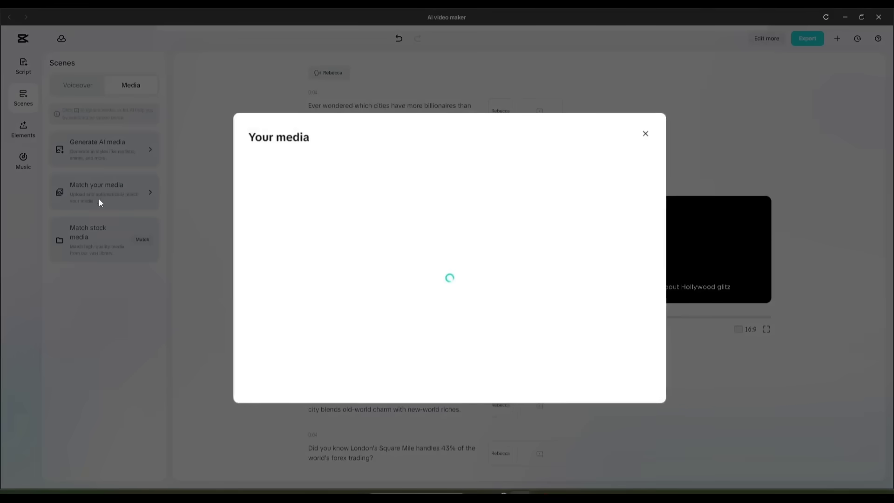
pyautogui.click(641, 135)
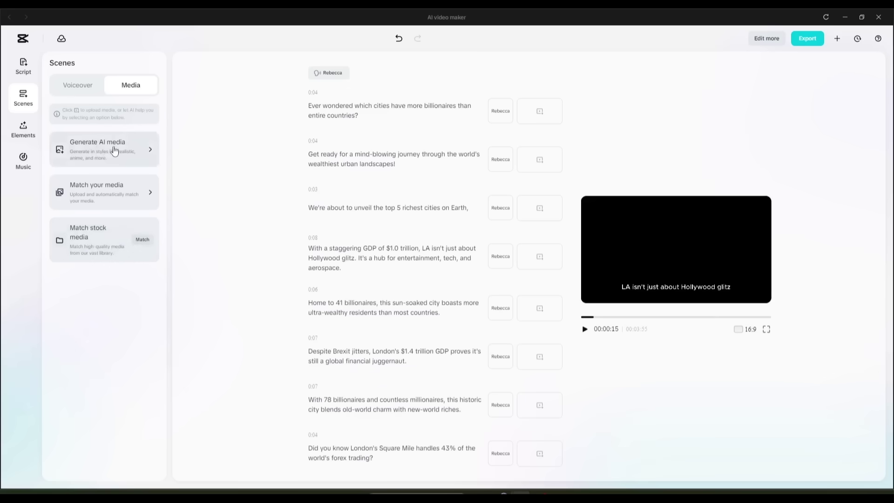
# - Open the AI media settings with a 16:9 ratio and Realistic Film style
pyautogui.click(98, 150)
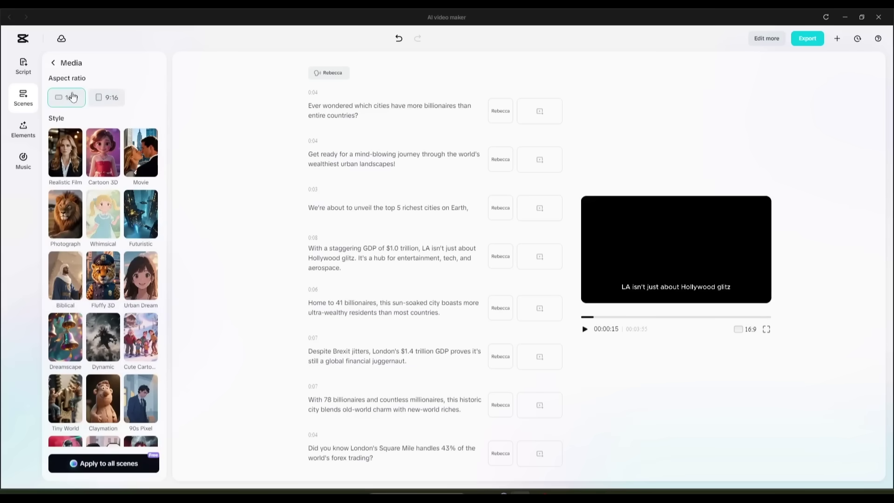
pyautogui.click(108, 98)
pyautogui.scroll(-5, 73, 251)
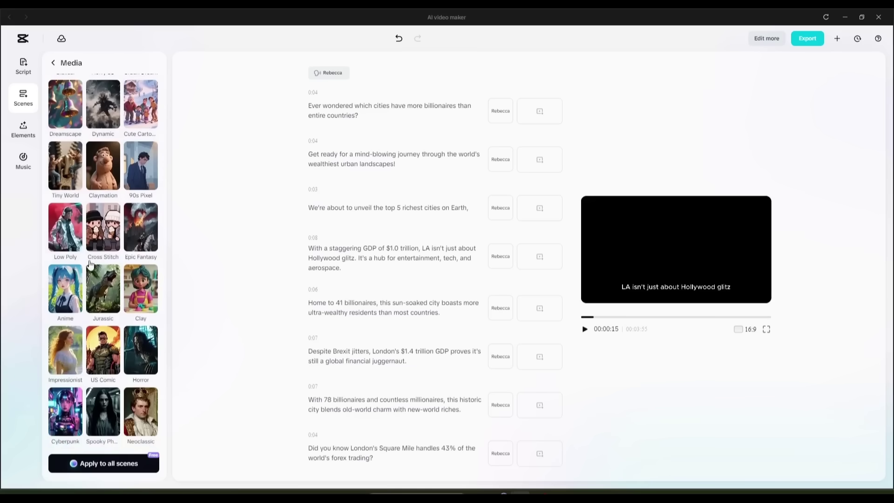
pyautogui.scroll(-1, 139, 286)
pyautogui.scroll(-5, 139, 286)
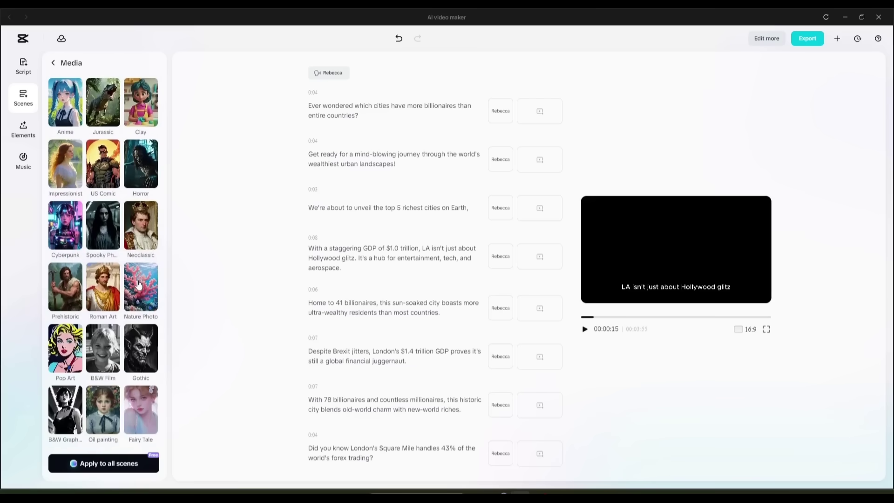
pyautogui.scroll(12, 139, 282)
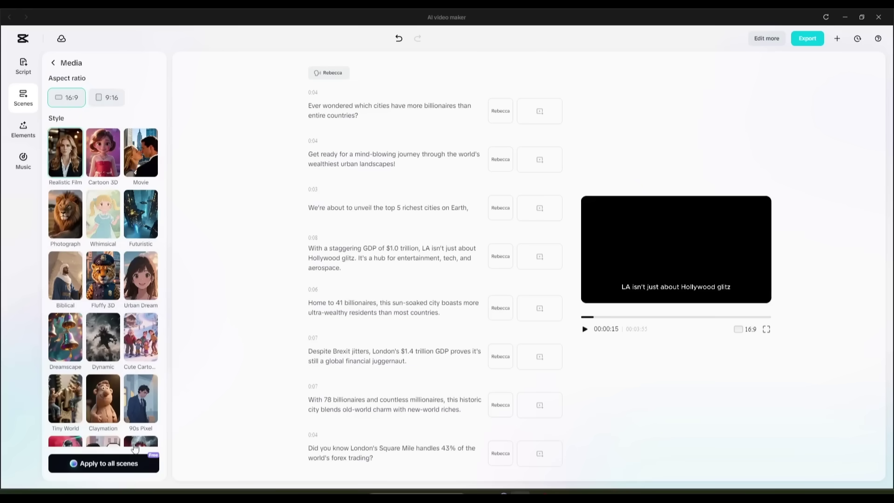
# - Generate AI visuals for all scenes and review the finished scene list
pyautogui.click(102, 466)
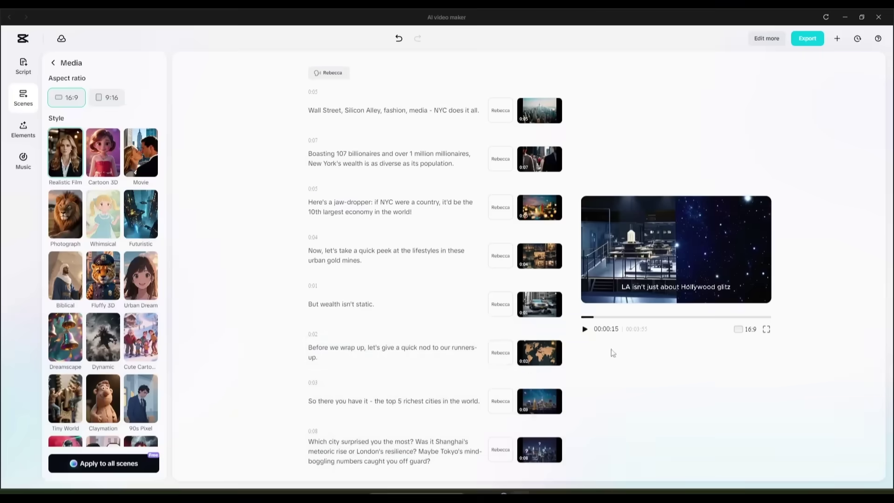
pyautogui.scroll(15, 540, 373)
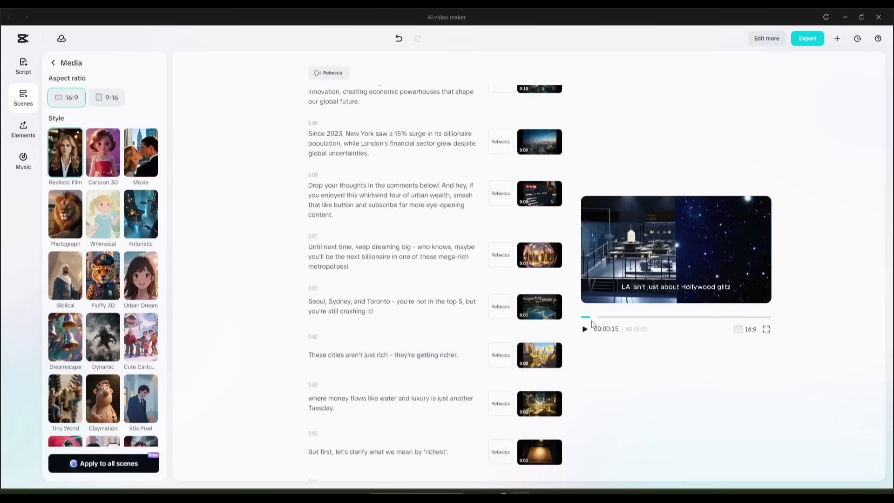
pyautogui.click(584, 317)
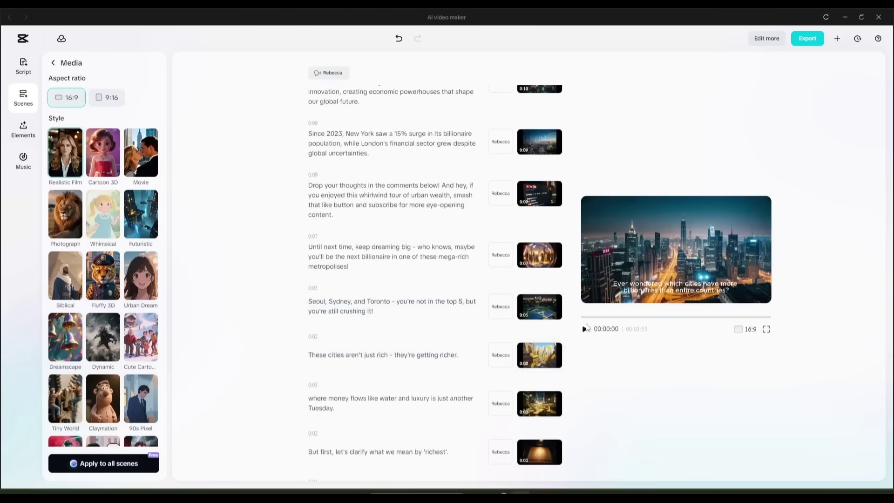
pyautogui.click(585, 329)
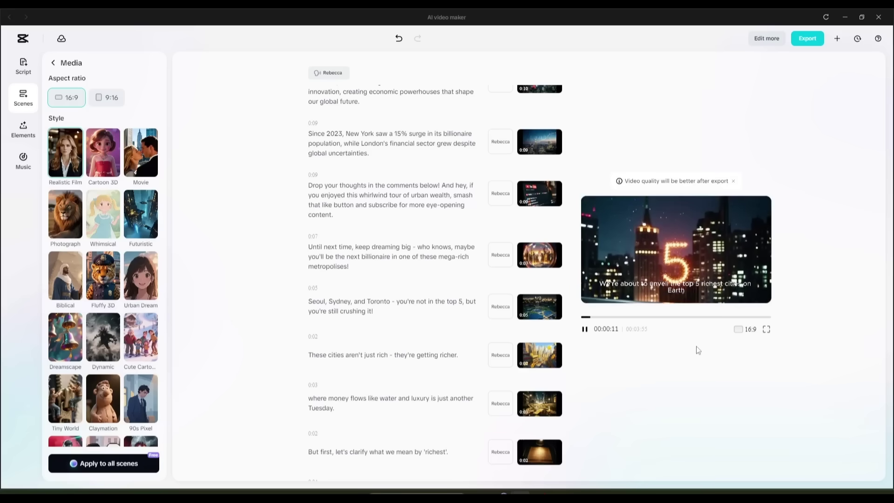
pyautogui.click(601, 317)
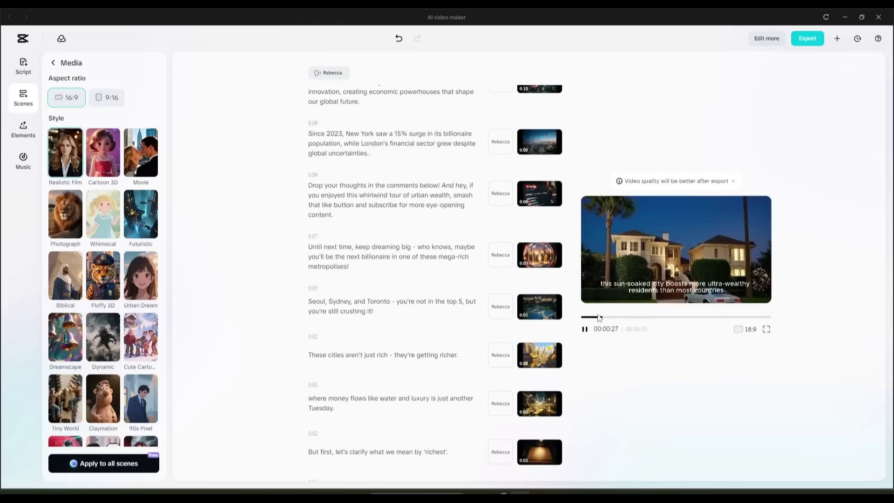
pyautogui.click(586, 330)
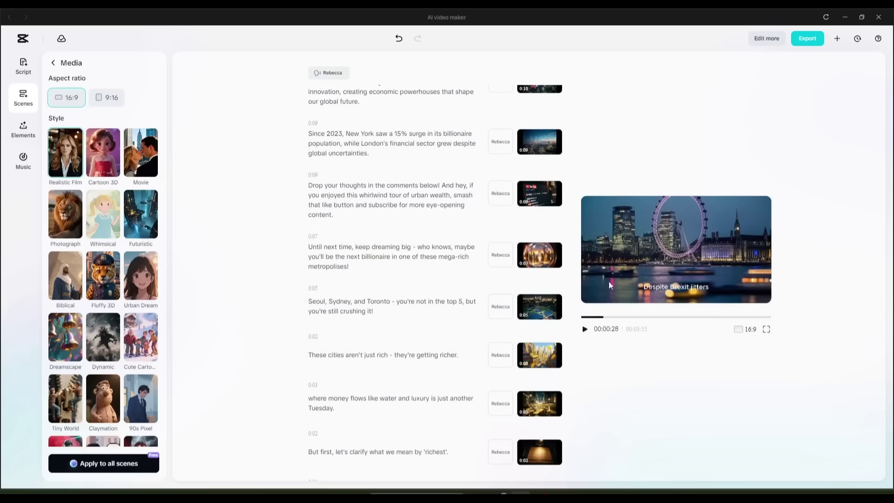
# - Check the own-media upload option, then cancel without uploading a file
pyautogui.click(53, 63)
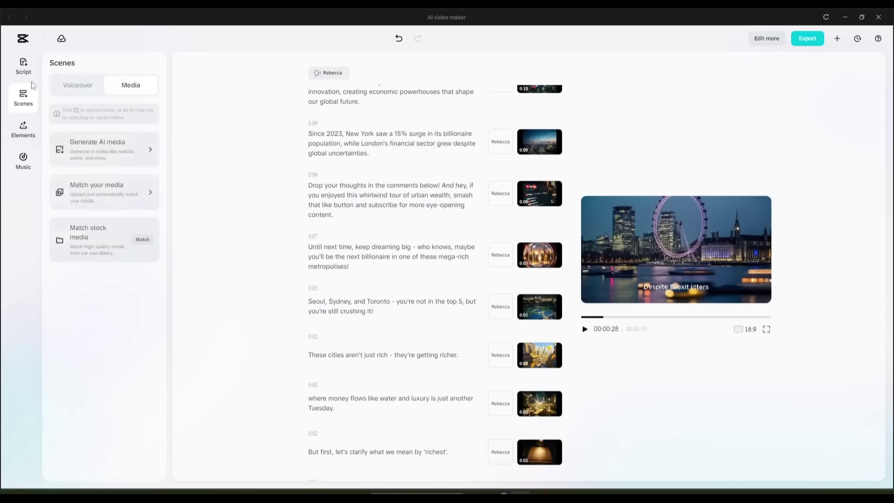
pyautogui.click(107, 199)
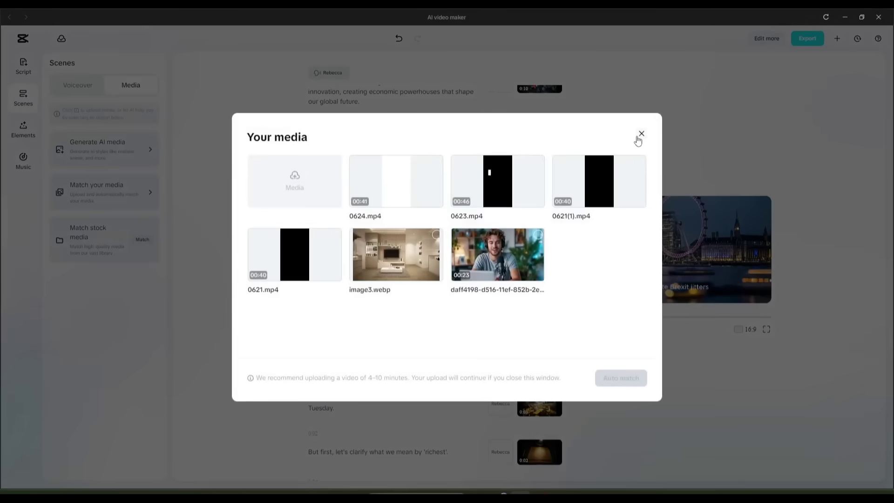
pyautogui.click(304, 174)
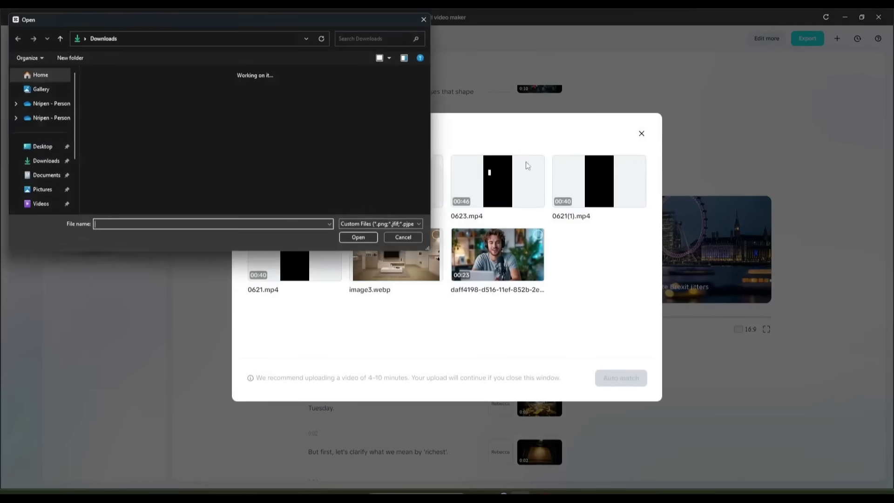
pyautogui.click(413, 239)
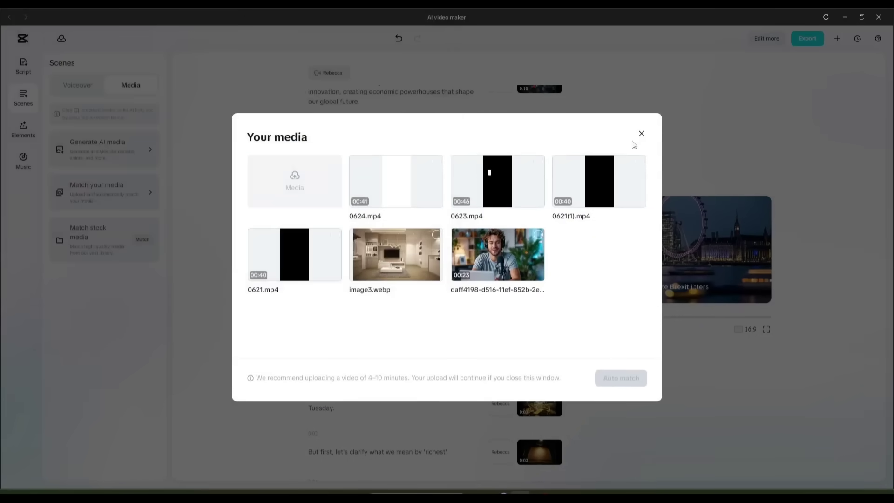
pyautogui.click(642, 133)
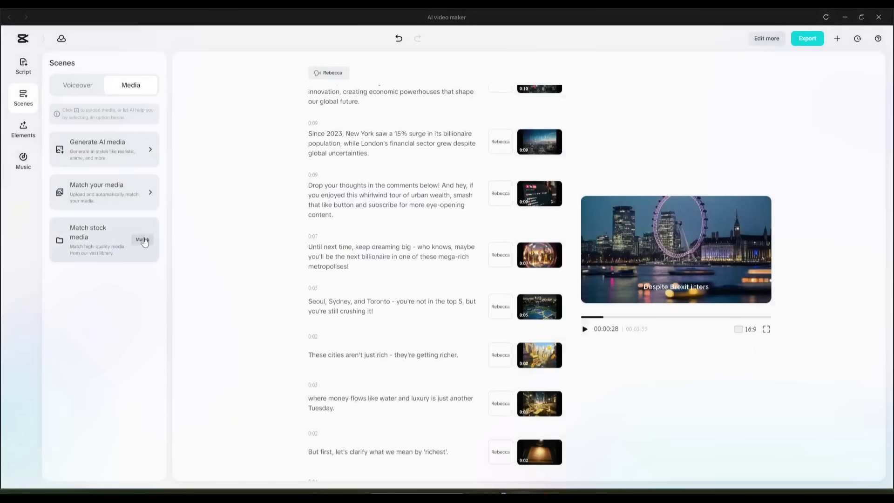
# - Replace every scene's AI visual with matched stock footage and play the preview
pyautogui.click(142, 241)
pyautogui.click(527, 276)
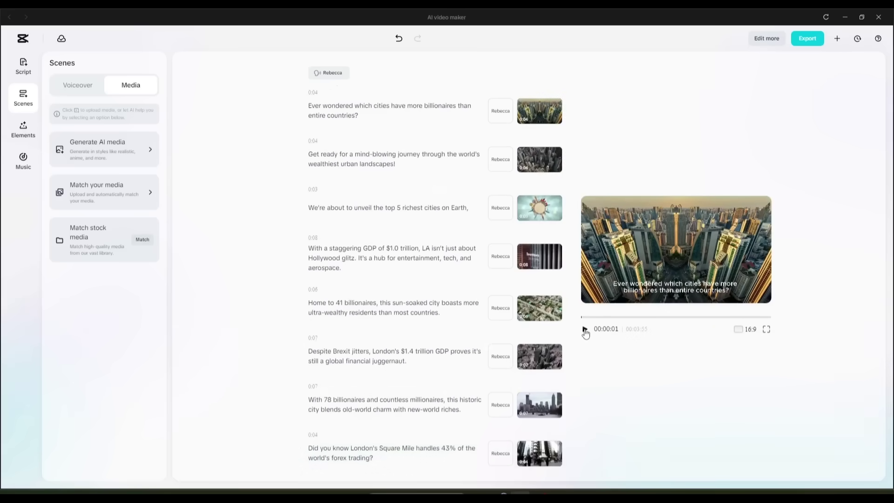
pyautogui.click(585, 331)
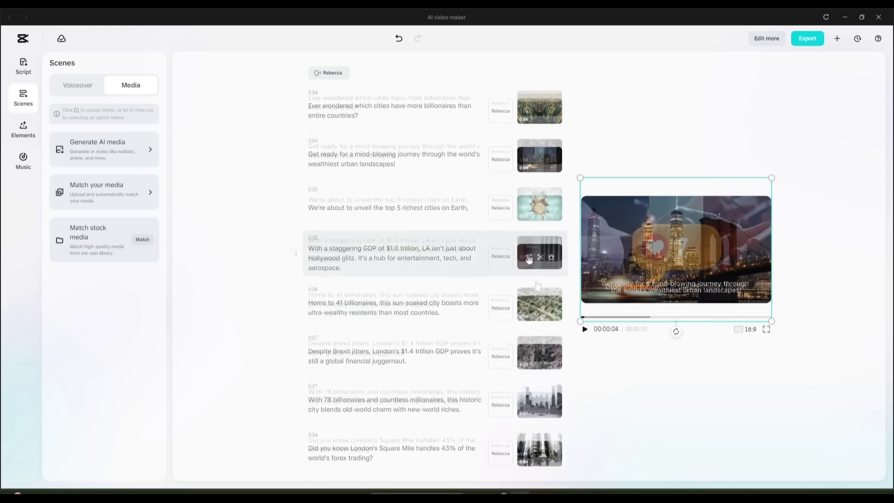
# - Swap scene 2's stock clip for the first AI-generated night skyline with a bridge
pyautogui.moveTo(537, 171)
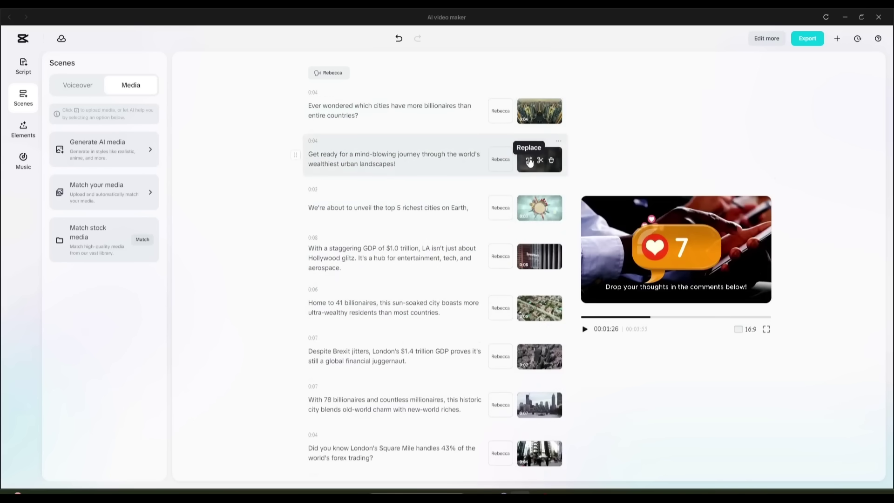
pyautogui.click(530, 161)
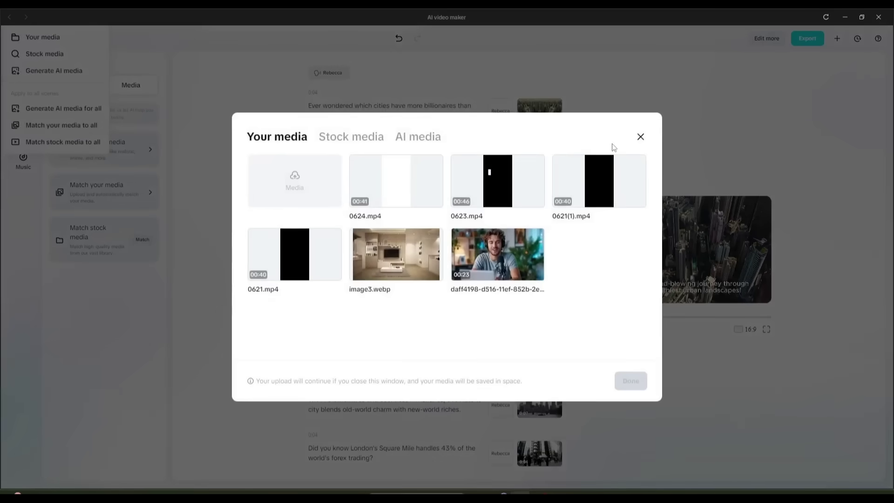
pyautogui.click(360, 142)
pyautogui.click(419, 136)
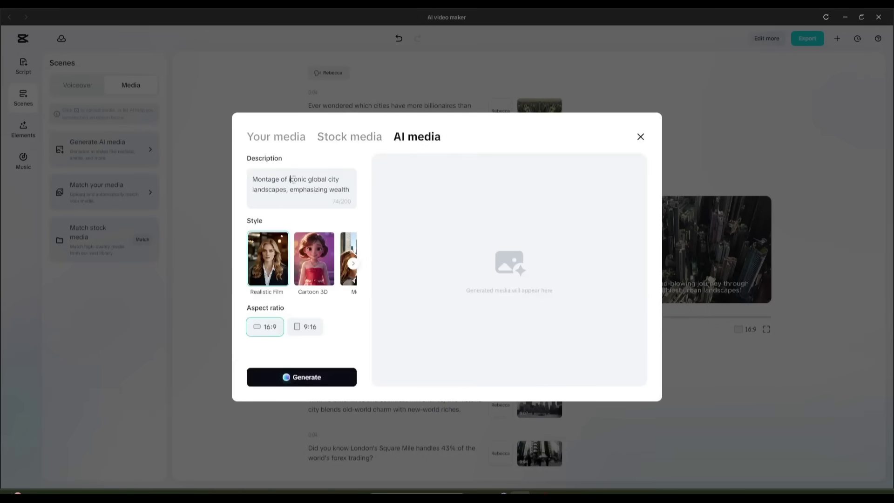
pyautogui.scroll(-1, 311, 181)
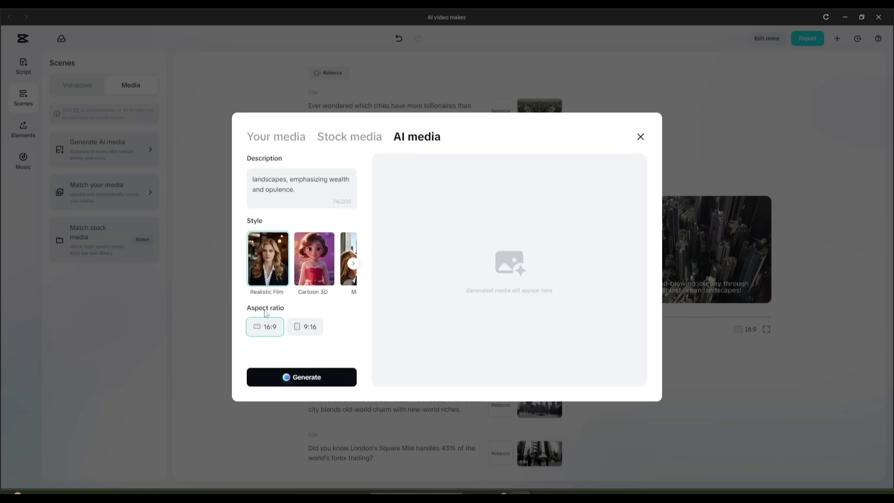
pyautogui.click(320, 377)
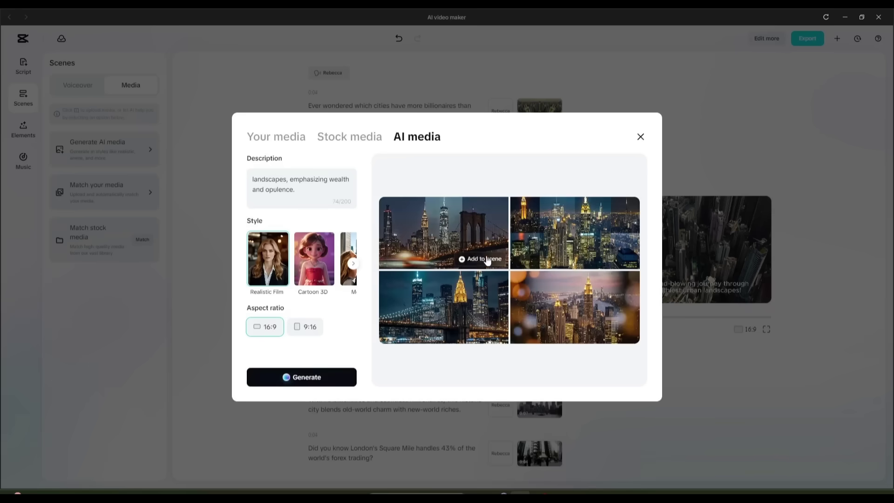
pyautogui.click(485, 259)
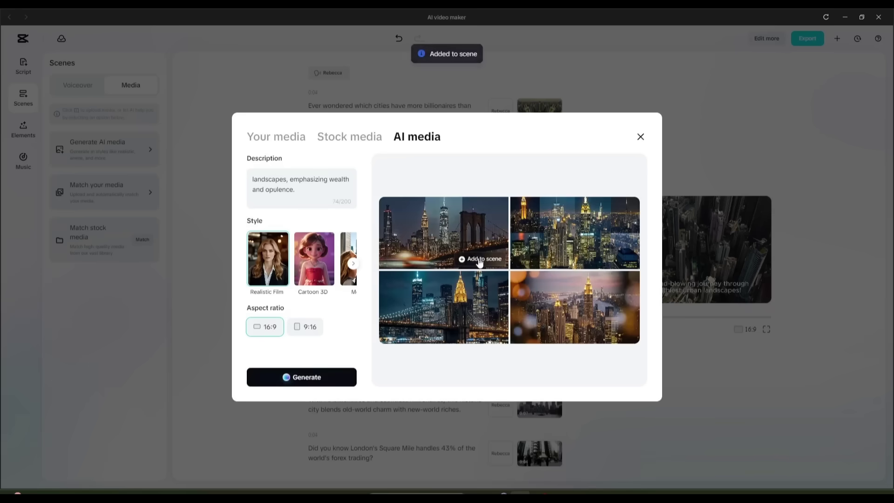
pyautogui.click(642, 137)
pyautogui.click(649, 231)
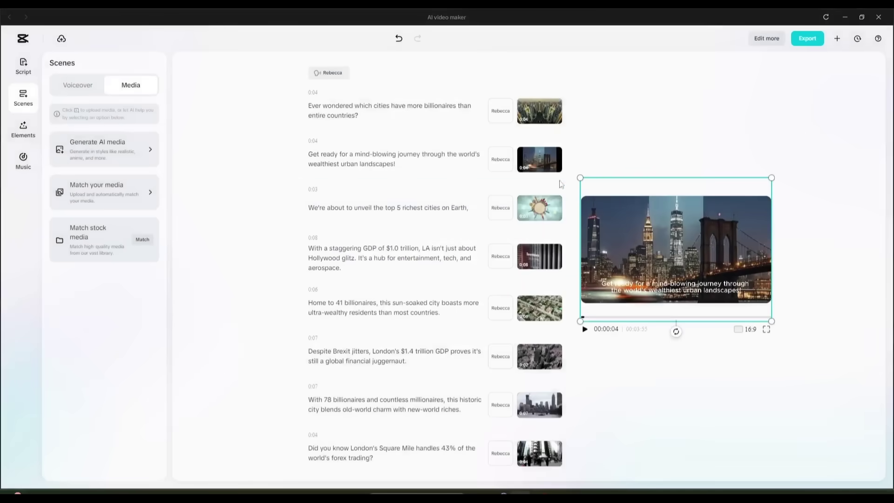
# - Auto-highlight keywords with added elements, then preview the enhanced video
pyautogui.click(369, 258)
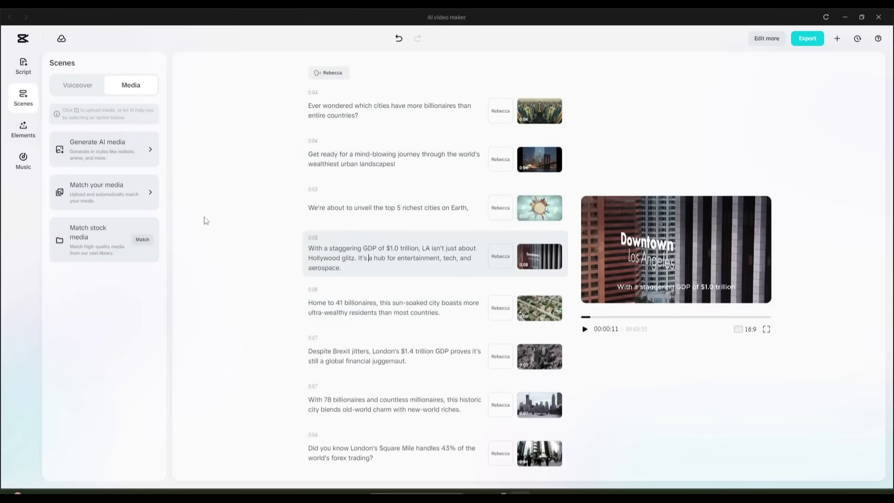
pyautogui.click(28, 129)
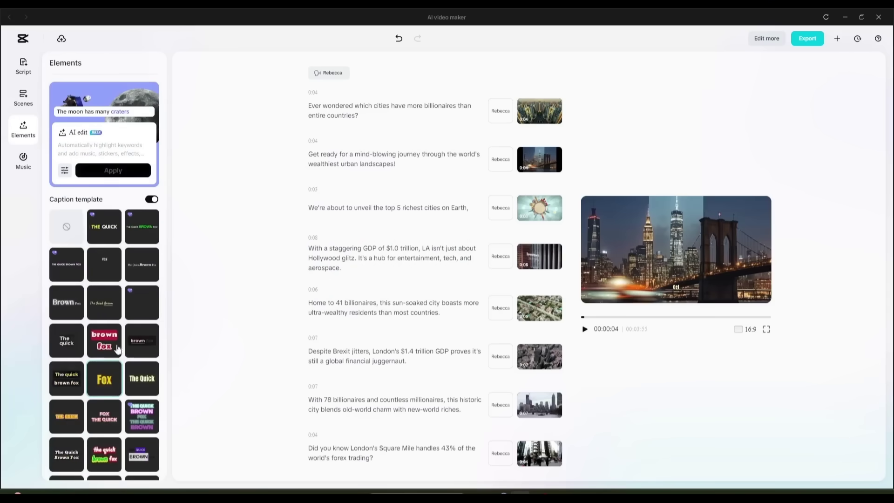
pyautogui.scroll(-5, 98, 299)
pyautogui.scroll(5, 103, 326)
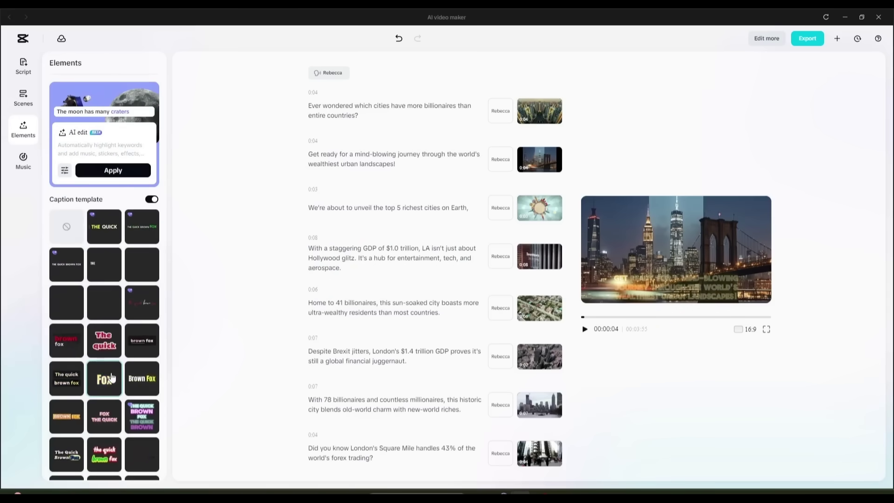
pyautogui.scroll(-8, 112, 376)
pyautogui.scroll(10, 113, 376)
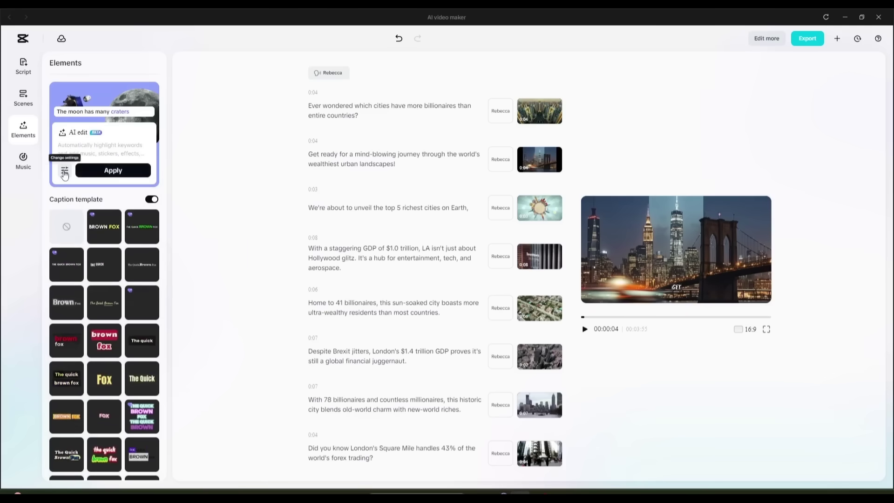
pyautogui.click(113, 171)
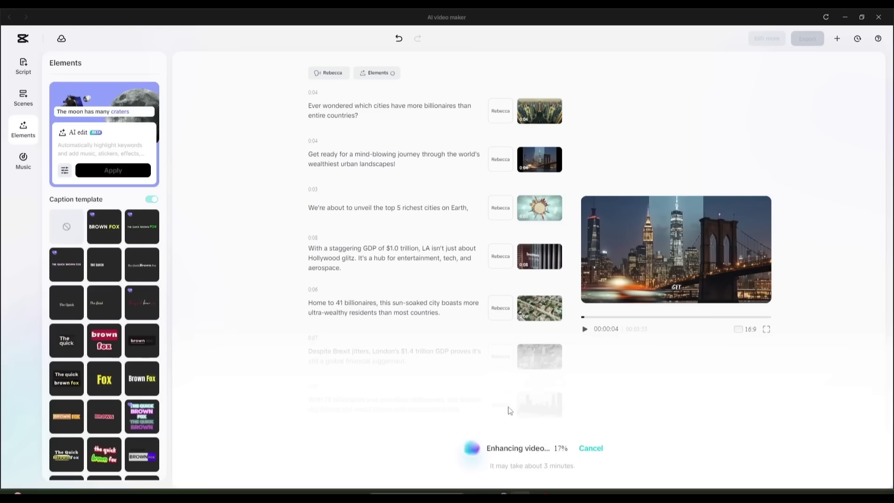
pyautogui.click(585, 329)
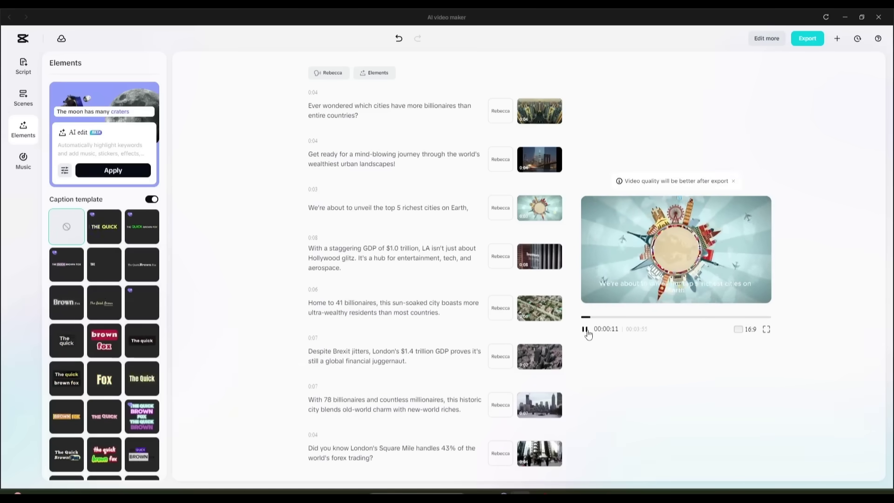
pyautogui.click(586, 330)
# - Switch captions to the bold one-word QUICK template and bring up the Music library
pyautogui.scroll(-8, 90, 329)
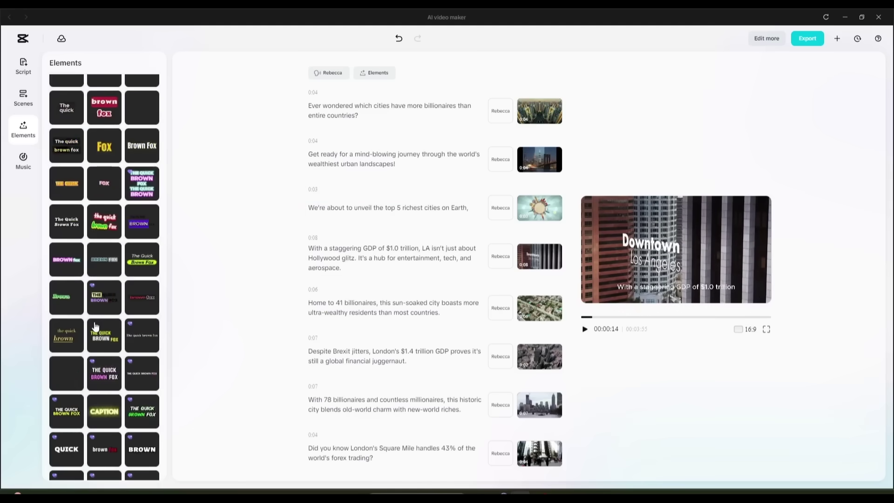
pyautogui.click(70, 311)
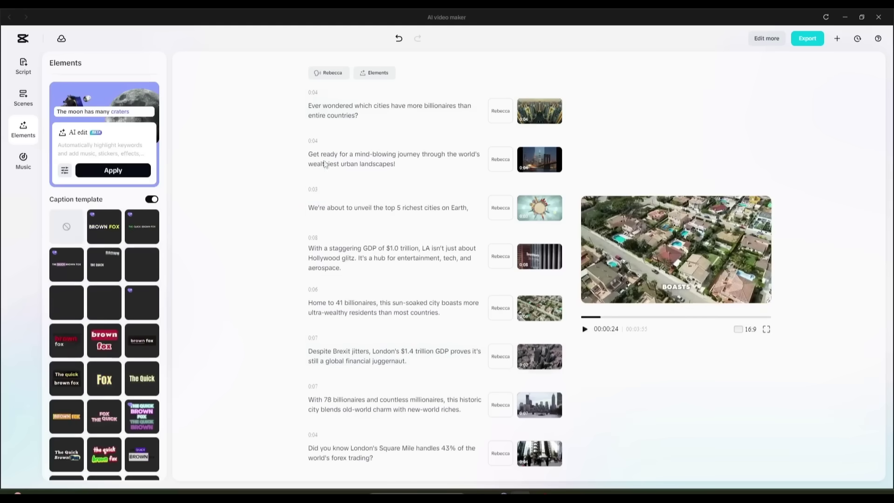
pyautogui.click(34, 160)
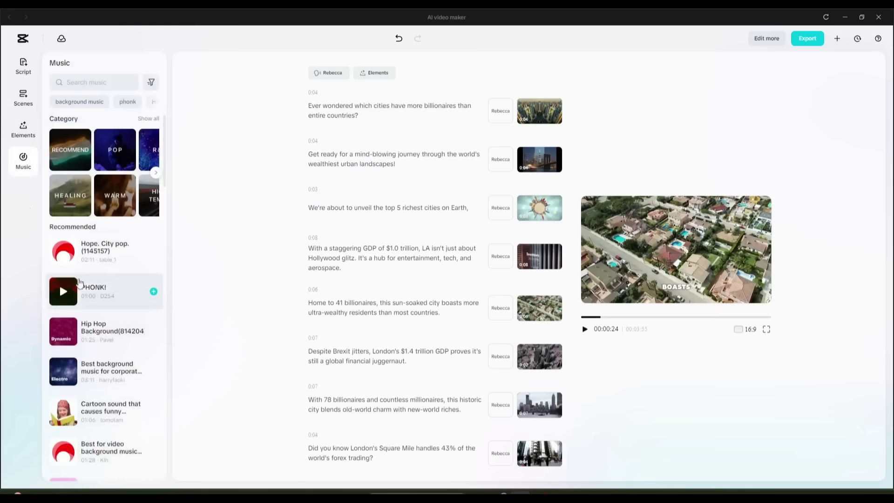
# - Preview the 'vlog, chill out, calm daily life' and 'Countless' tracks for background music
pyautogui.scroll(-10, 62, 279)
pyautogui.click(62, 267)
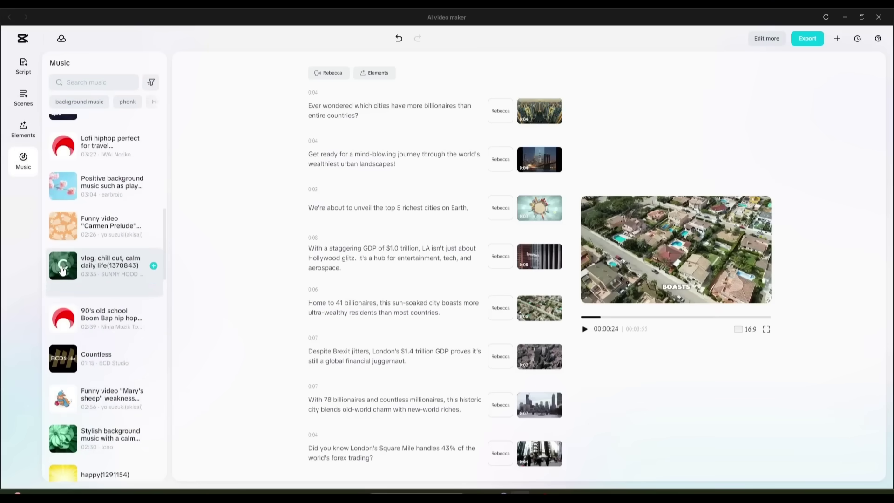
pyautogui.scroll(-1, 63, 274)
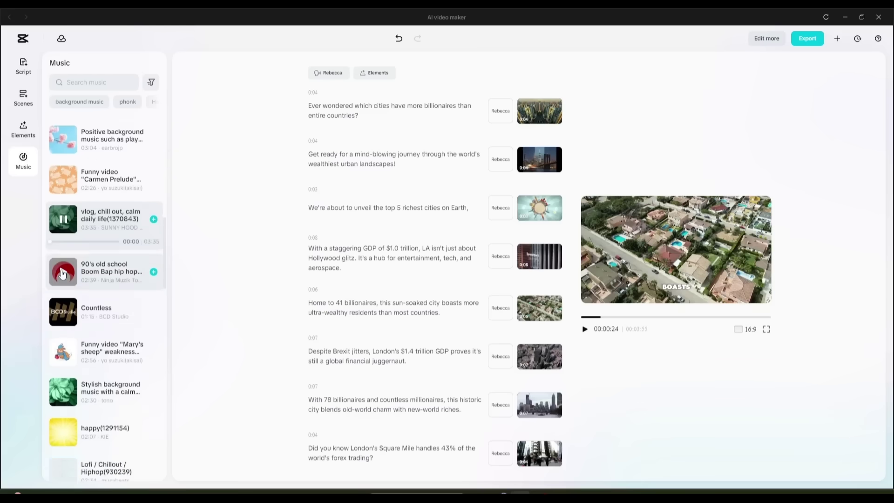
pyautogui.click(63, 319)
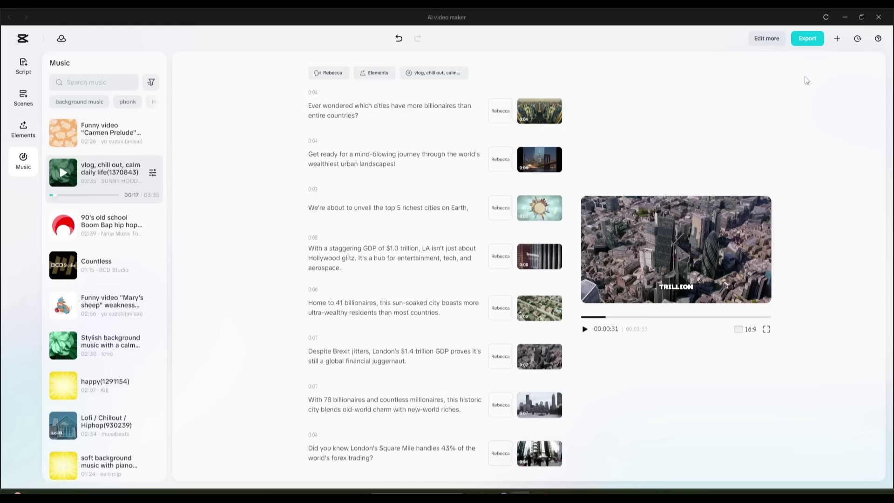
# - In the full editor, play the project and add an Overlay transition to the first clip
pyautogui.click(766, 41)
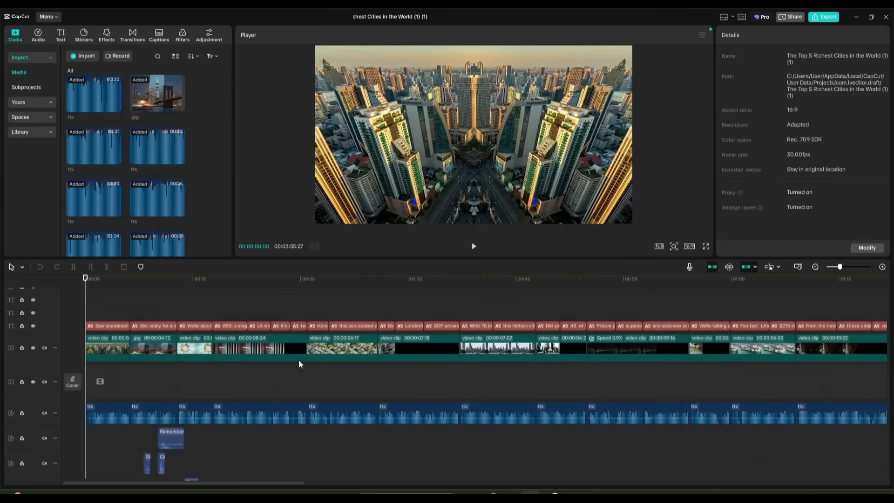
pyautogui.press('space')
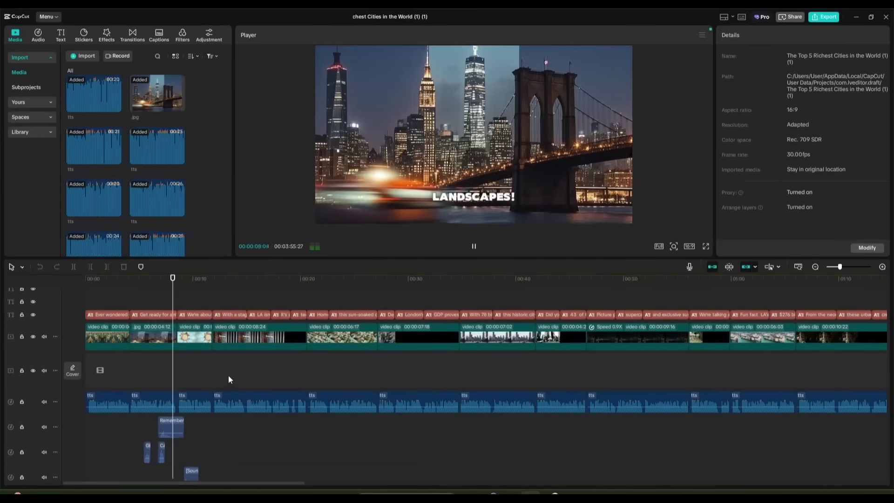
pyautogui.click(115, 337)
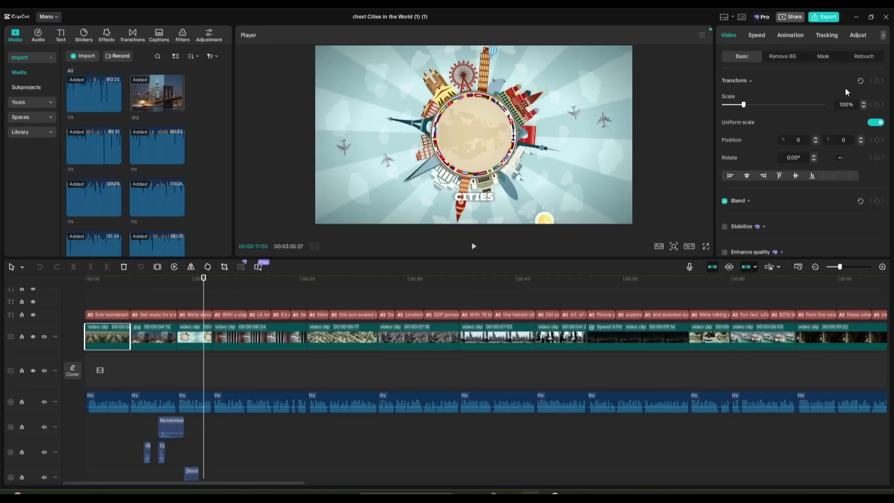
pyautogui.scroll(-5, 806, 152)
pyautogui.scroll(5, 806, 152)
pyautogui.press('space')
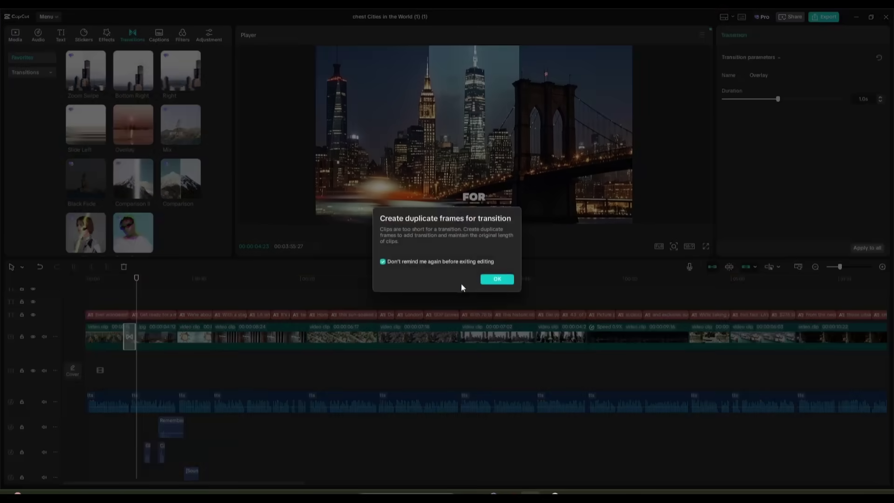
pyautogui.click(494, 279)
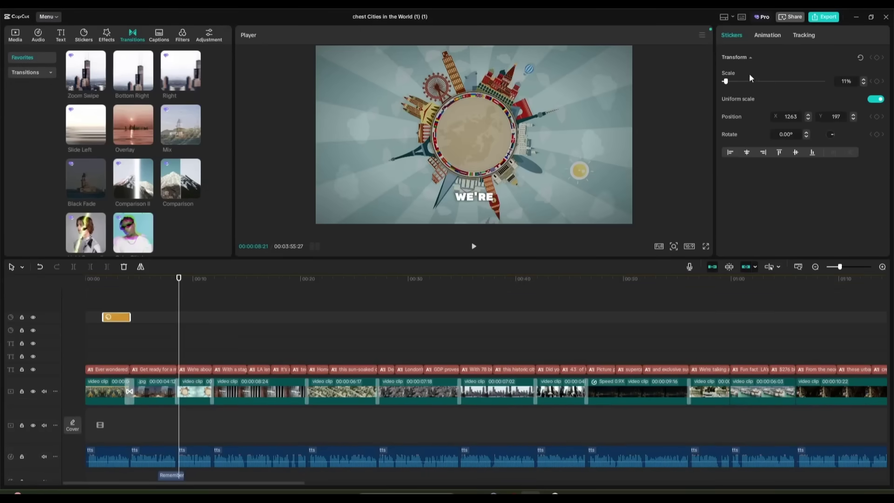
# - Export the richest-cities video as a 1080p MP4
pyautogui.click(828, 18)
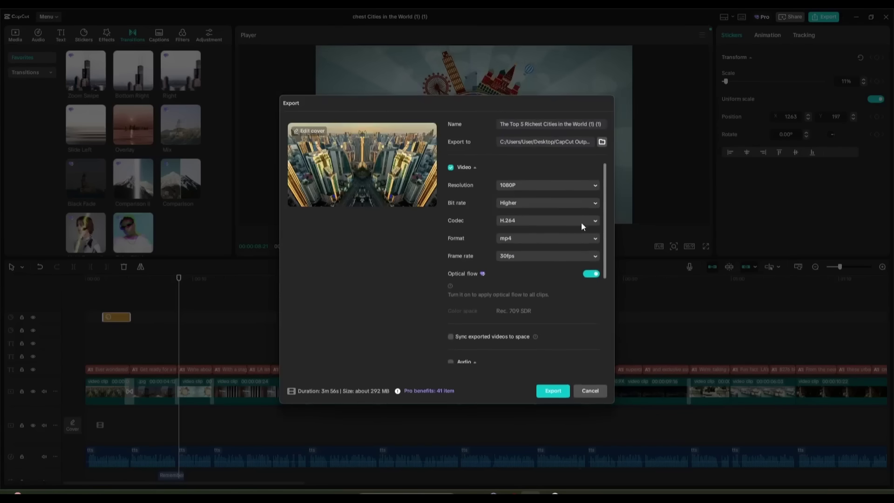
pyautogui.click(554, 392)
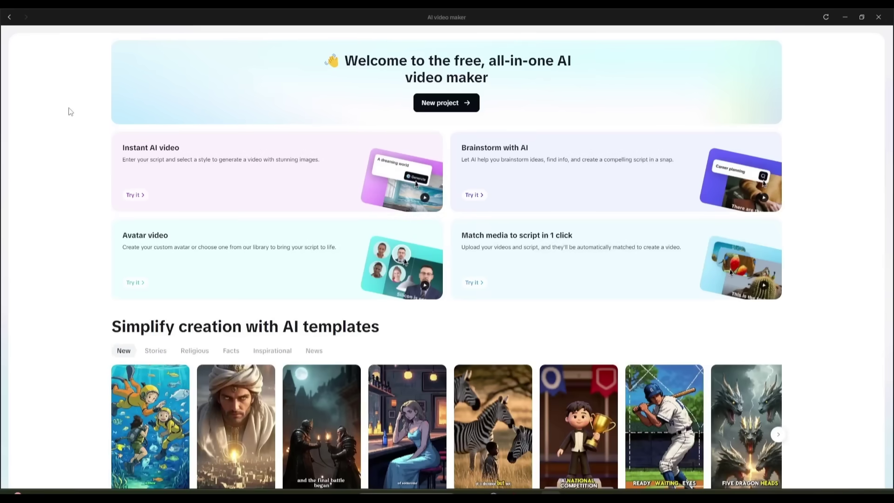
# - Remake the Physics Fun Facts template as an avatar video on the Bermuda Triangle mystery
pyautogui.scroll(-5, 219, 277)
pyautogui.scroll(4, 494, 256)
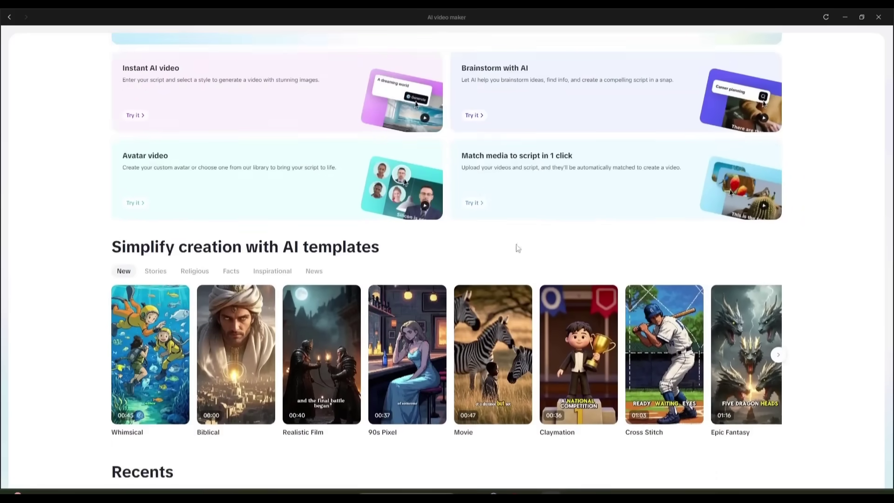
pyautogui.click(231, 317)
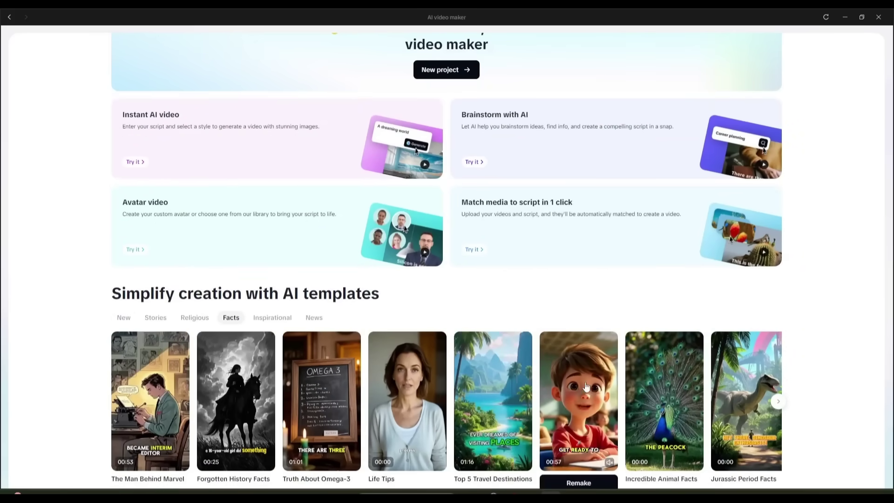
pyautogui.click(579, 483)
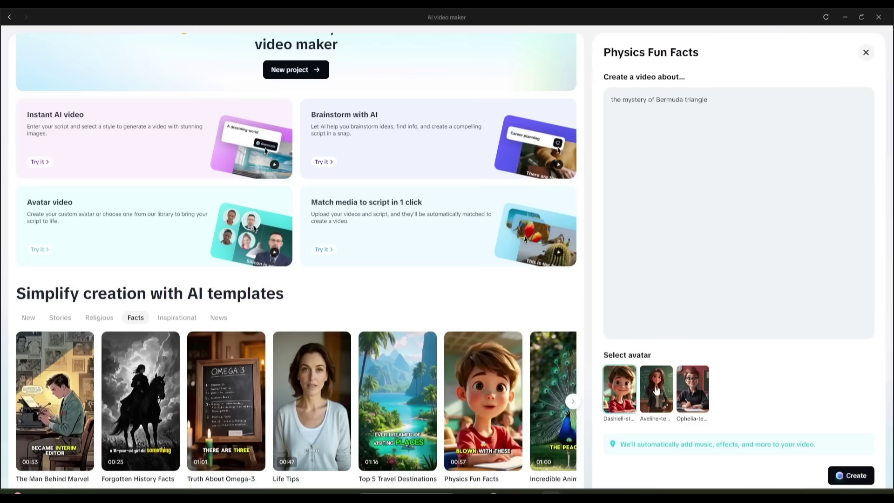
pyautogui.click(851, 477)
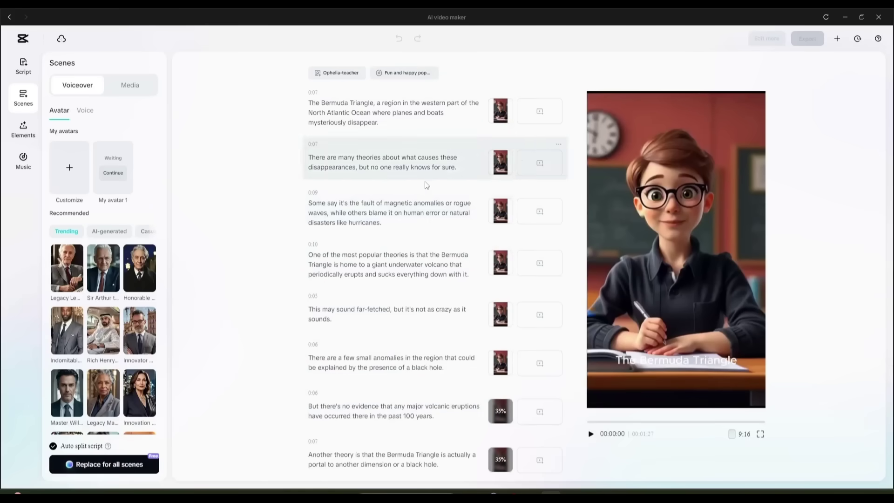
# - Leave full-screen playback and apply a new caption template from Elements to the Bermuda Triangle short
pyautogui.scroll(-3, 438, 233)
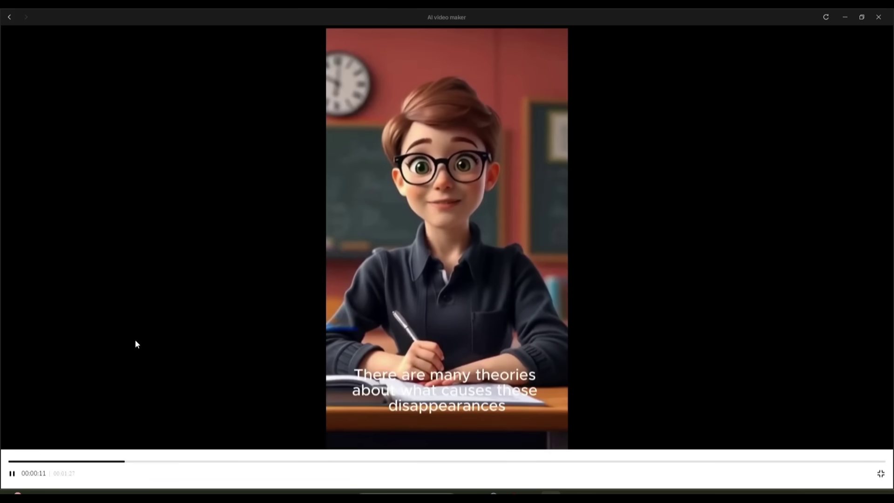
pyautogui.click(882, 474)
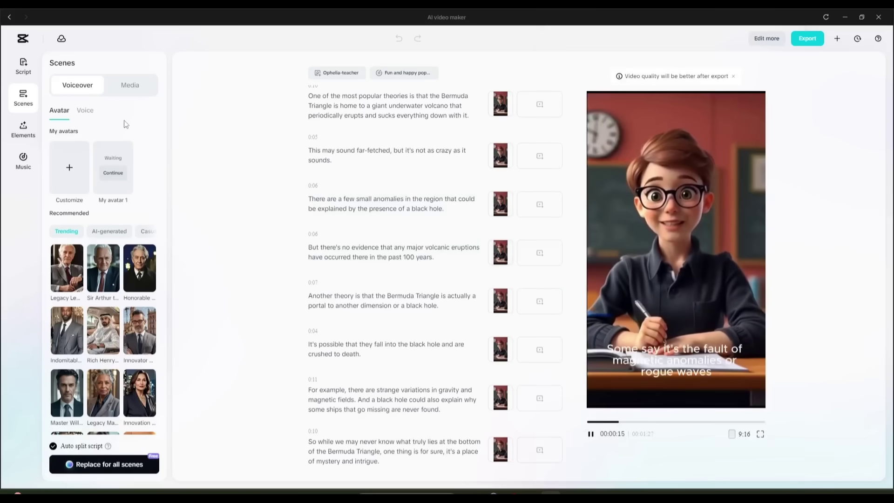
pyautogui.click(24, 129)
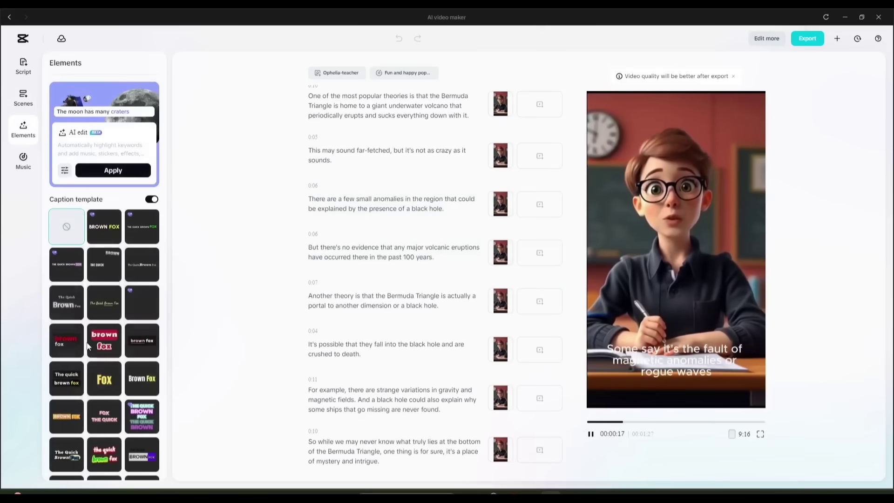
pyautogui.click(107, 391)
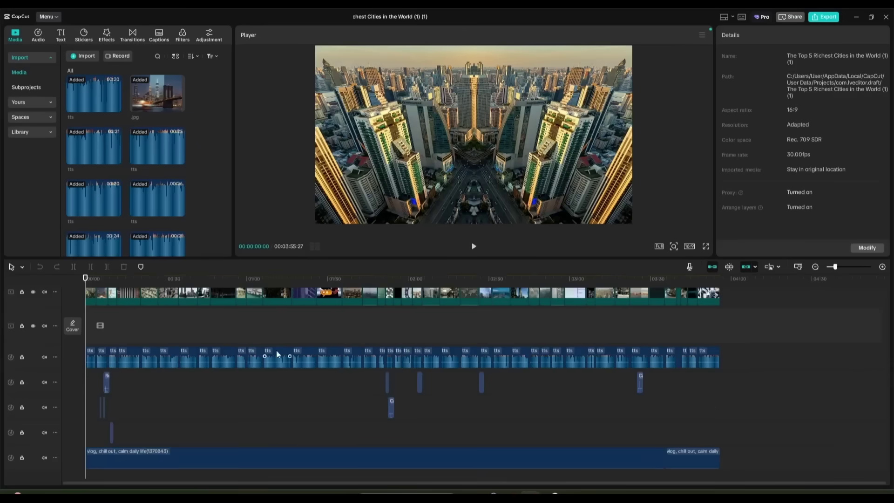
# - Zoom into the richest-cities timeline, play it briefly, and select the first video clip
pyautogui.click(882, 266)
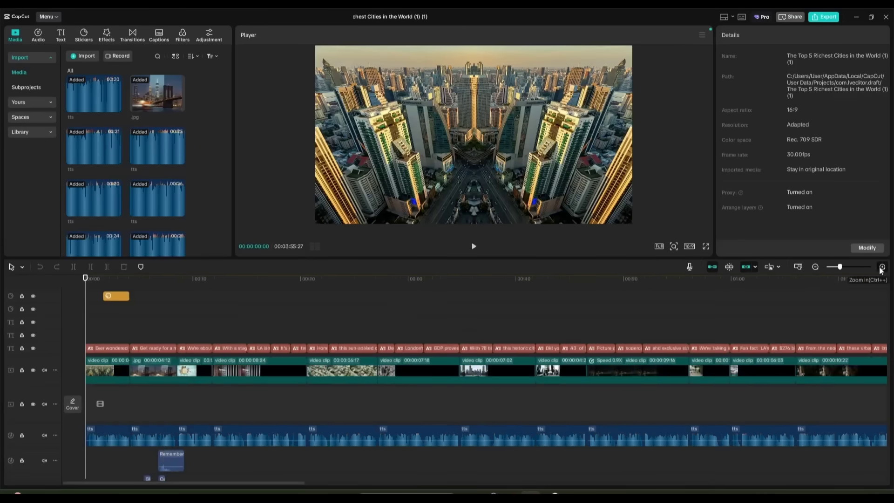
pyautogui.press('space')
pyautogui.scroll(-2, 259, 353)
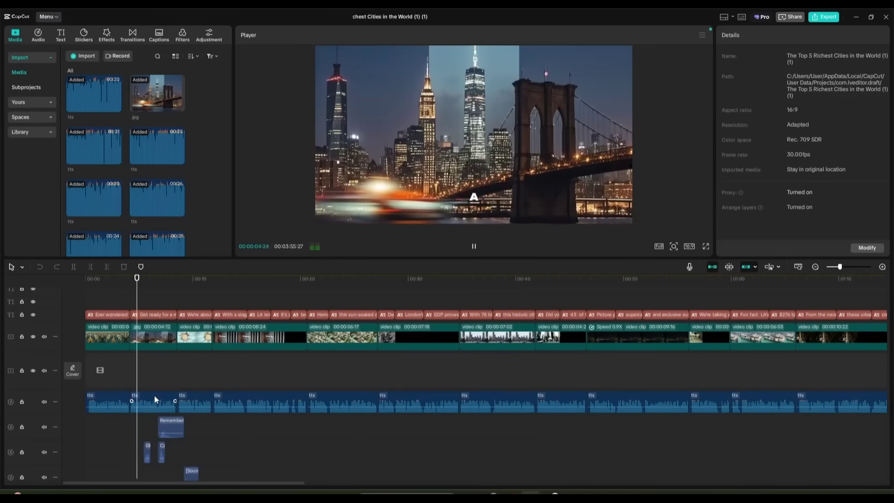
pyautogui.press('space')
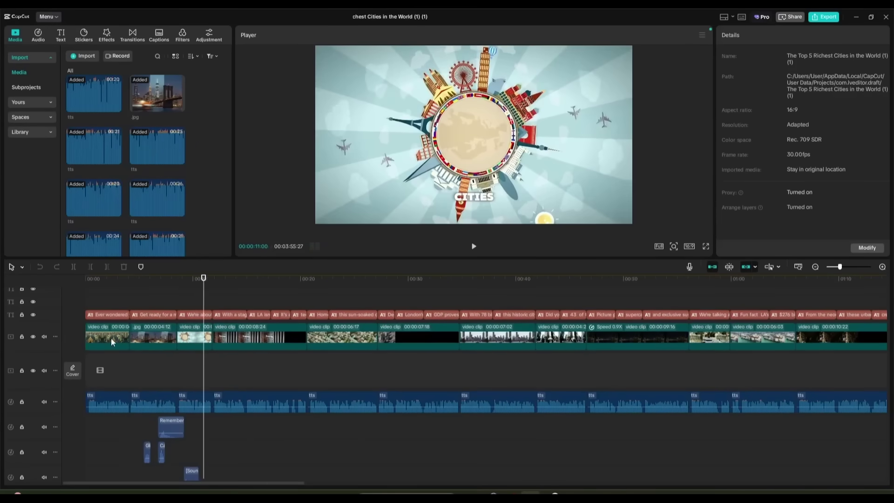
pyautogui.click(111, 337)
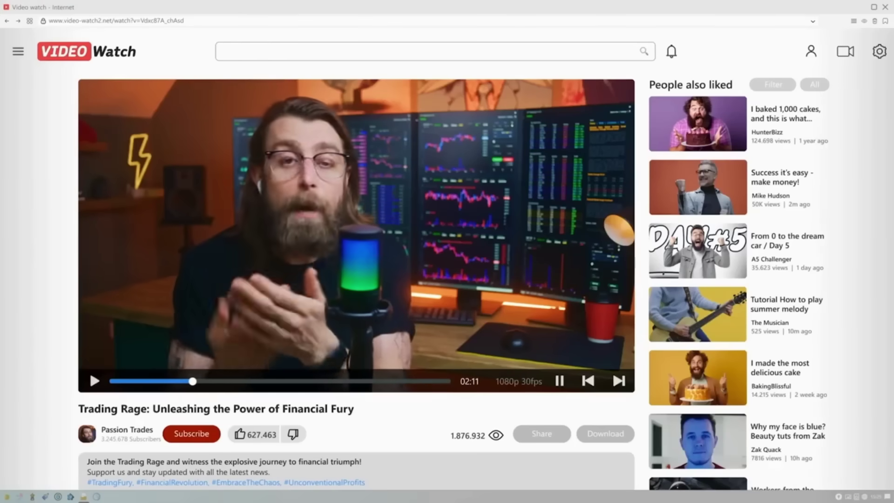